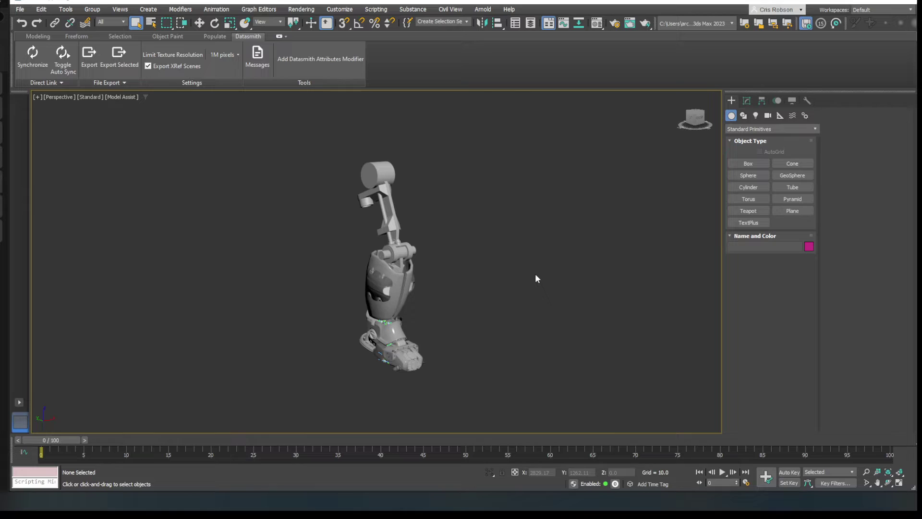
# Examine the robotic leg model from several angles, including a close view of the foot and ankle.
pyautogui.keyDown('alt'); pyautogui.moveTo(519, 288); pyautogui.dragTo(583, 291, button='middle'); pyautogui.keyUp('alt')
pyautogui.scroll(6, 441, 315)
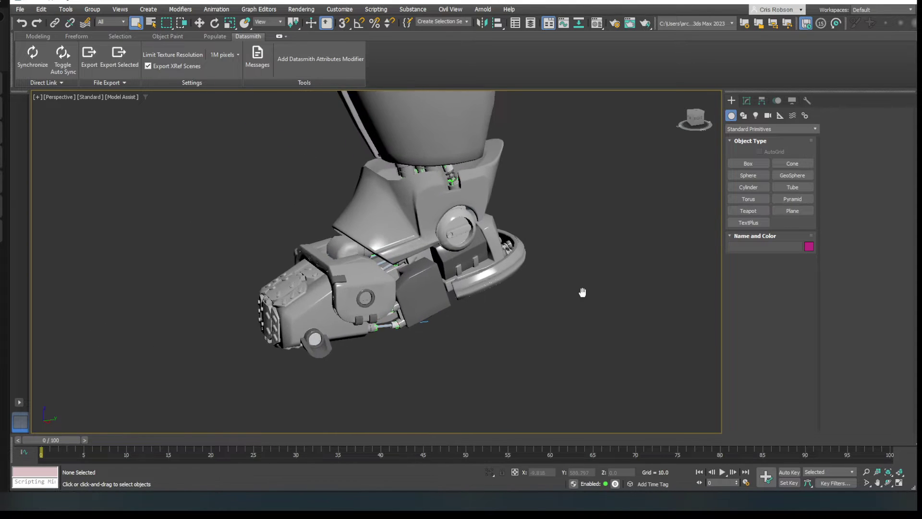
pyautogui.scroll(3, 517, 306)
pyautogui.scroll(-8, 440, 294)
pyautogui.moveTo(440, 294); pyautogui.dragTo(442, 327, button='middle')
pyautogui.scroll(-3, 377, 371)
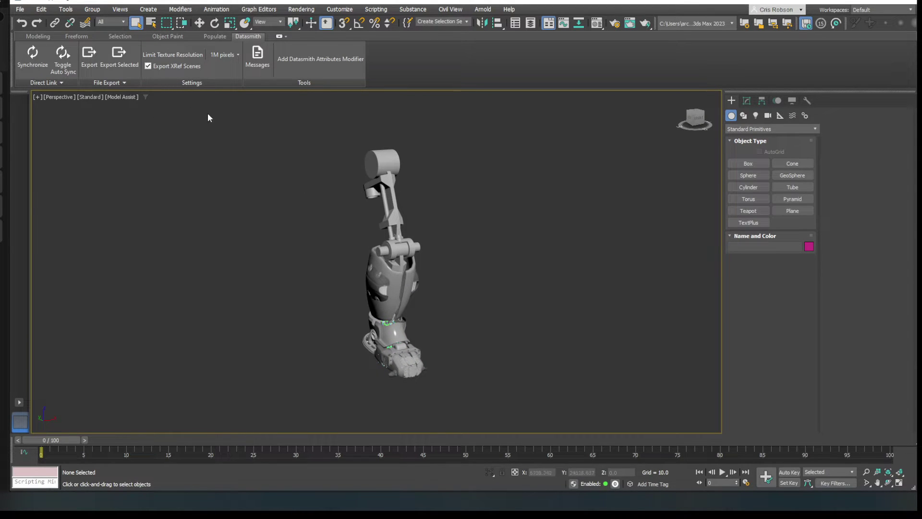
# Export the whole leg scene to the Desktop as an Autodesk FBX file named aleg, keeping the current export options.
pyautogui.click(41, 8)
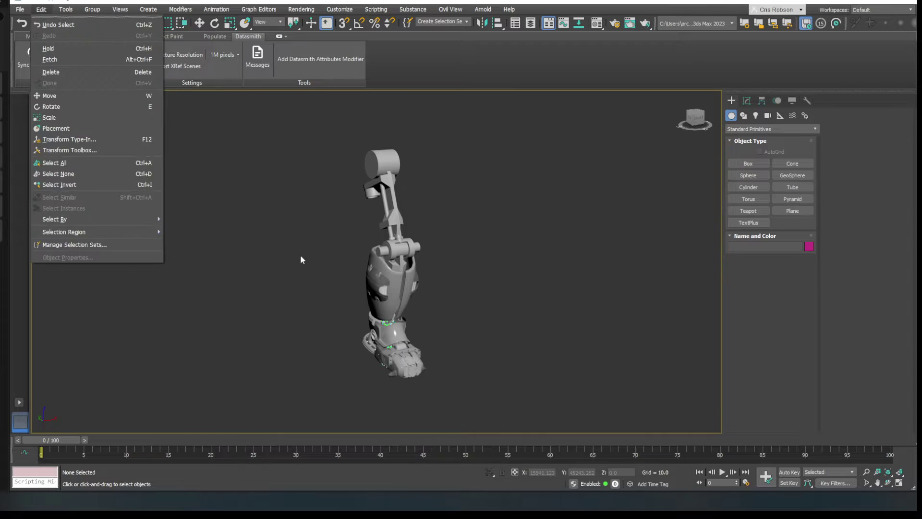
pyautogui.moveTo(42, 149)
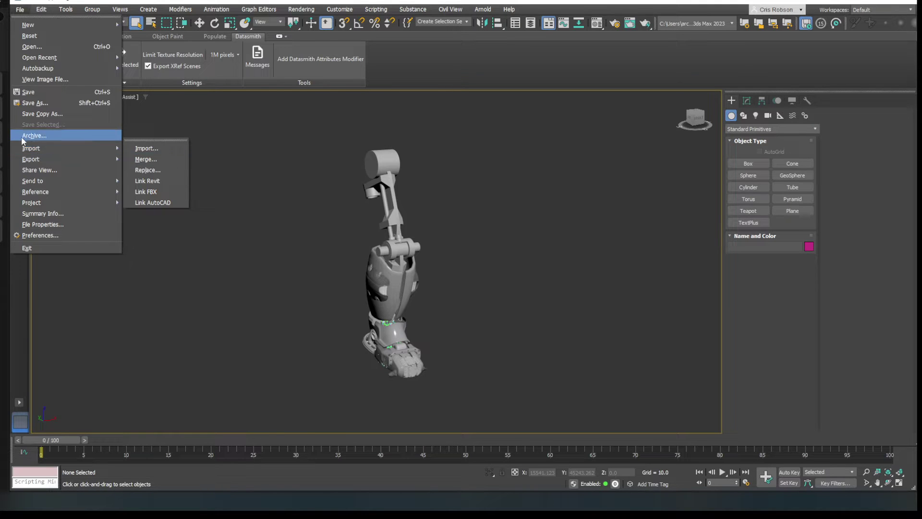
pyautogui.click(159, 159)
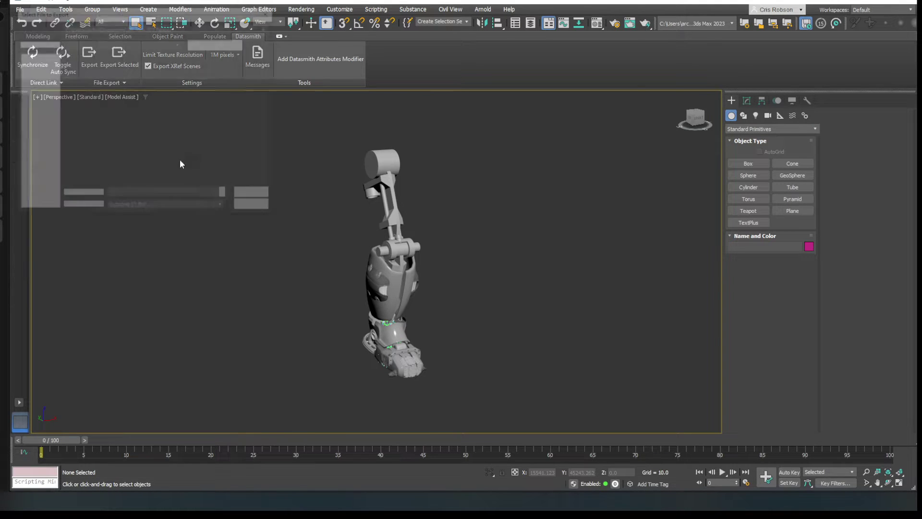
pyautogui.click(37, 93)
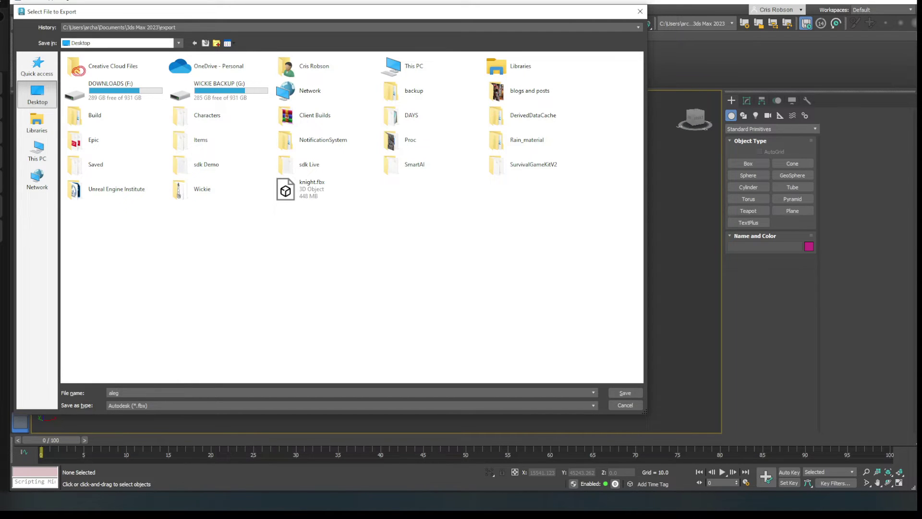
pyautogui.press('Return')
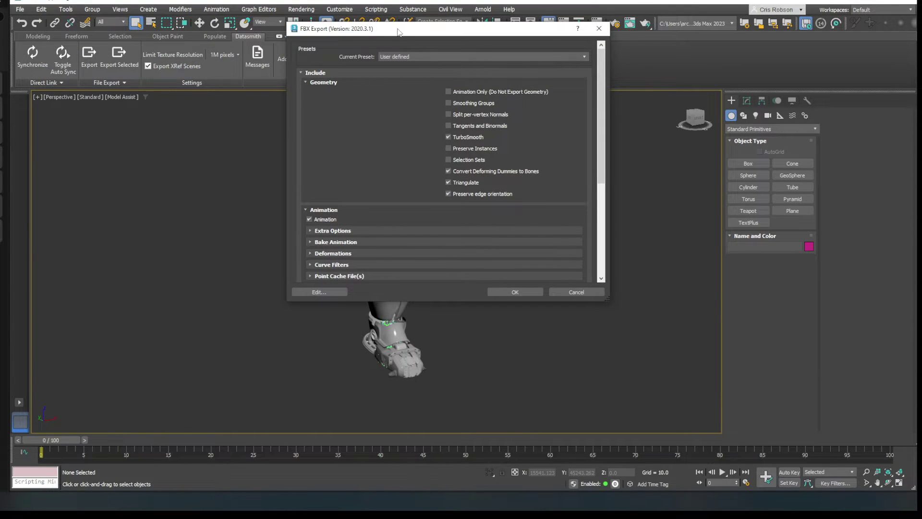
pyautogui.moveTo(397, 32); pyautogui.dragTo(293, 71)
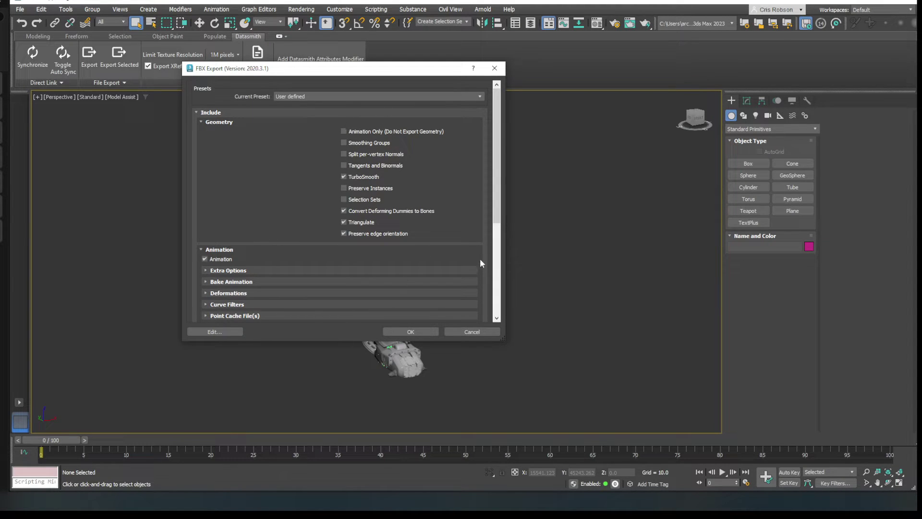
pyautogui.click(410, 331)
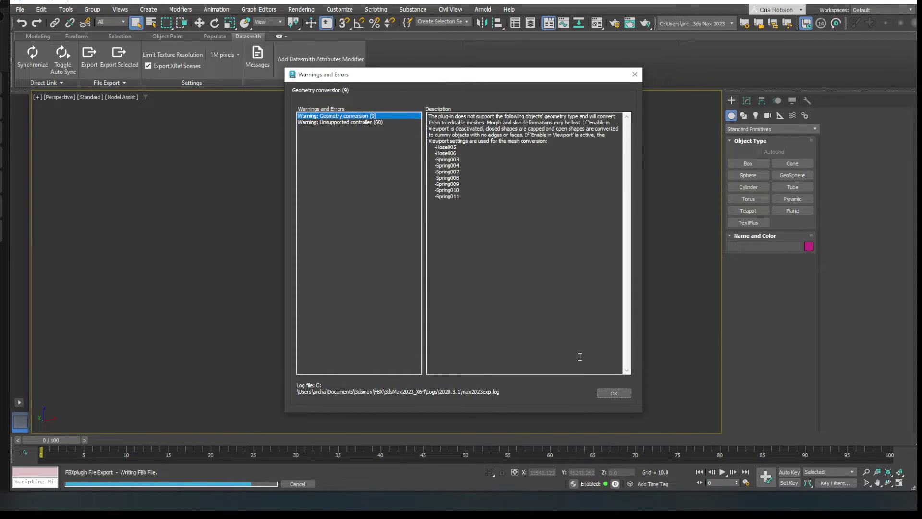
pyautogui.click(614, 393)
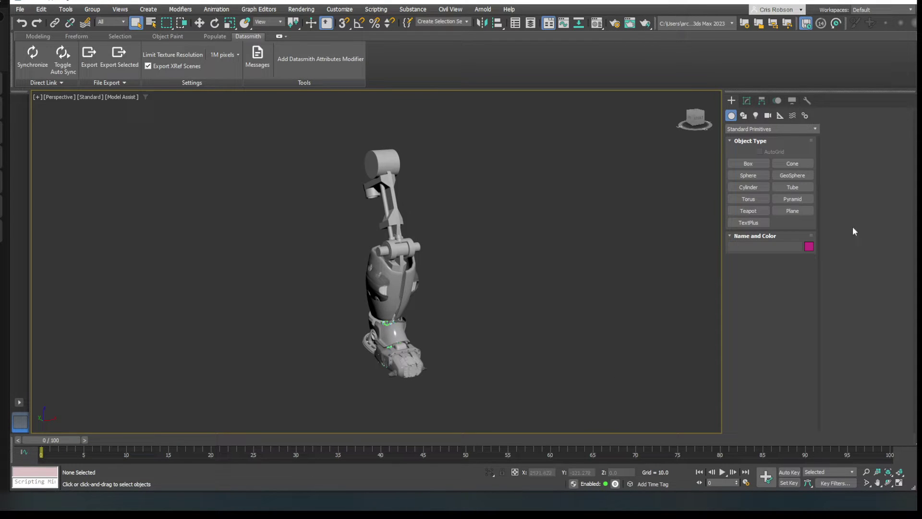
# Close 3ds Max without saving the scene, switch to Unreal Editor and open a Content Browser at the Content folder.
pyautogui.click(907, 2)
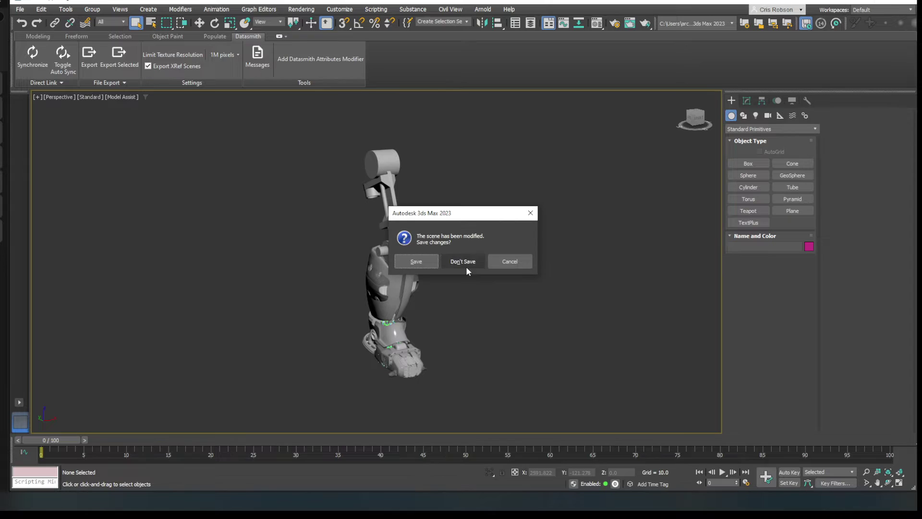
pyautogui.click(464, 266)
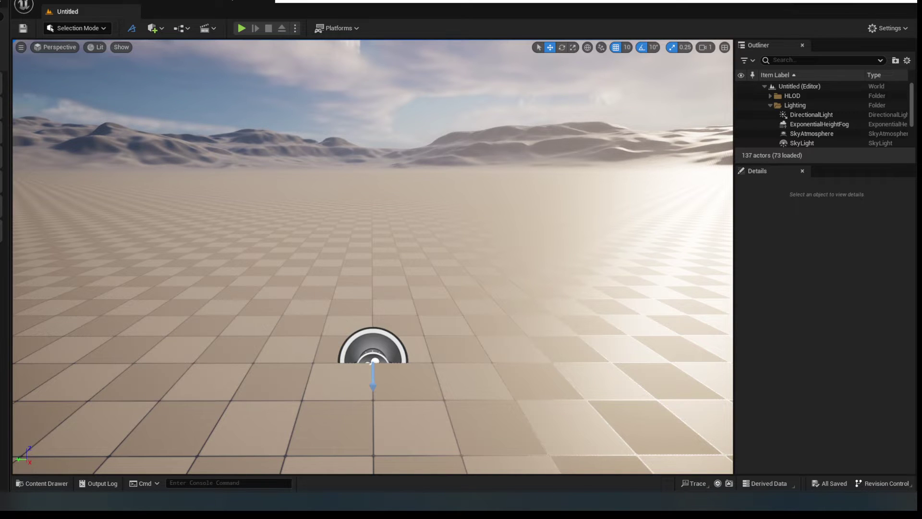
pyautogui.click(101, 3)
pyautogui.moveTo(134, 34)
pyautogui.click(249, 33)
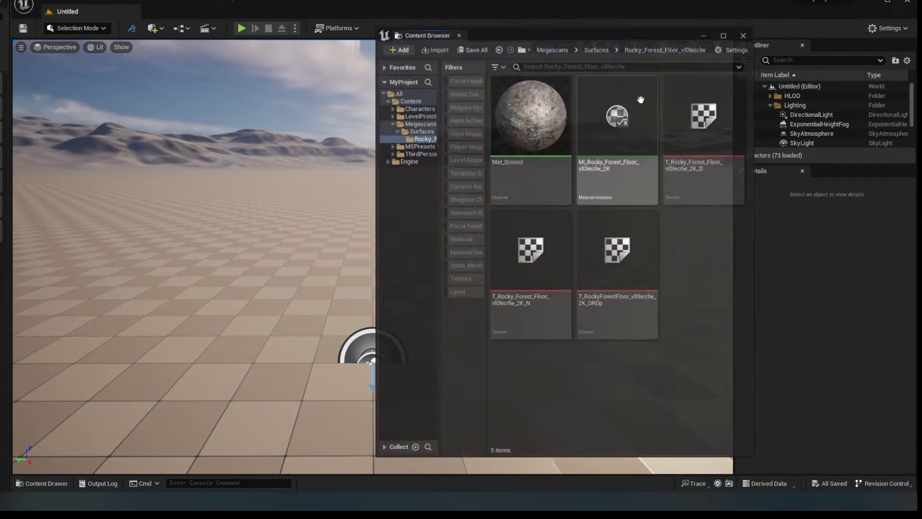
pyautogui.moveTo(508, 35); pyautogui.dragTo(857, 79)
pyautogui.click(246, 111)
pyautogui.moveTo(277, 242); pyautogui.dragTo(600, 271, button='right')
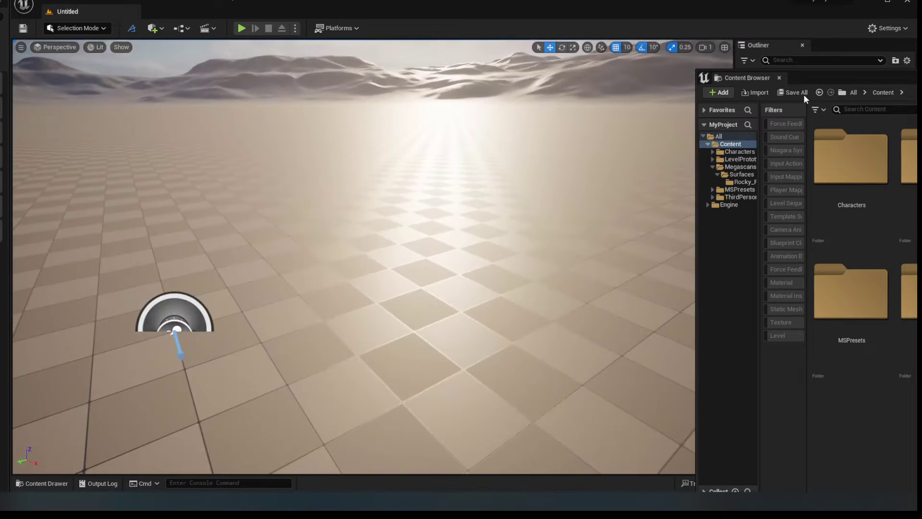
pyautogui.moveTo(805, 77); pyautogui.dragTo(474, 39)
pyautogui.moveTo(182, 192); pyautogui.dragTo(70, 284, button='right')
pyautogui.moveTo(254, 322); pyautogui.dragTo(242, 333, button='right')
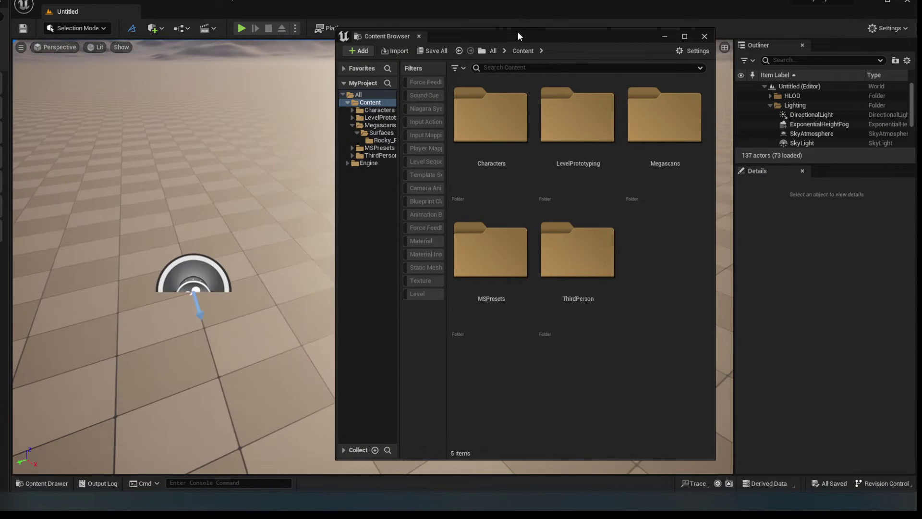
pyautogui.moveTo(517, 32); pyautogui.dragTo(752, 34)
pyautogui.moveTo(294, 173); pyautogui.dragTo(202, 130, button='right')
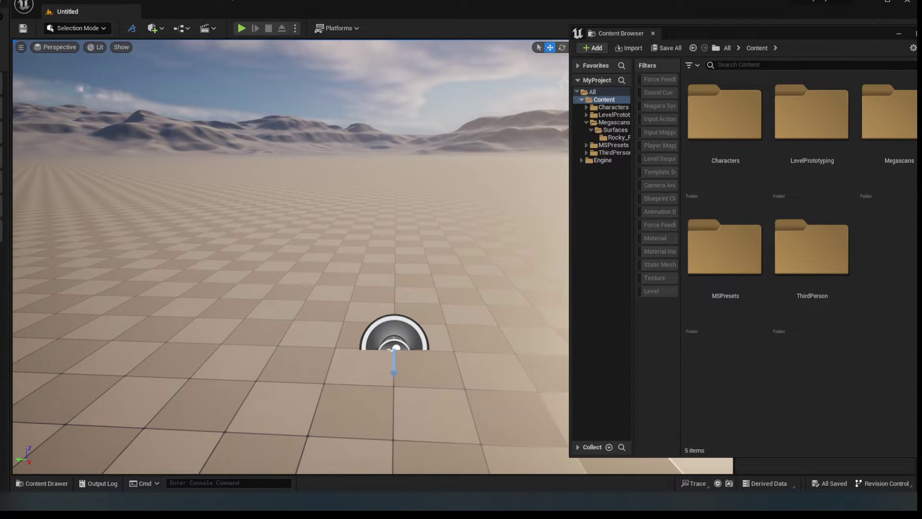
# Create a folder named Assets inside the Content folder and open it.
pyautogui.moveTo(768, 36); pyautogui.dragTo(284, 33)
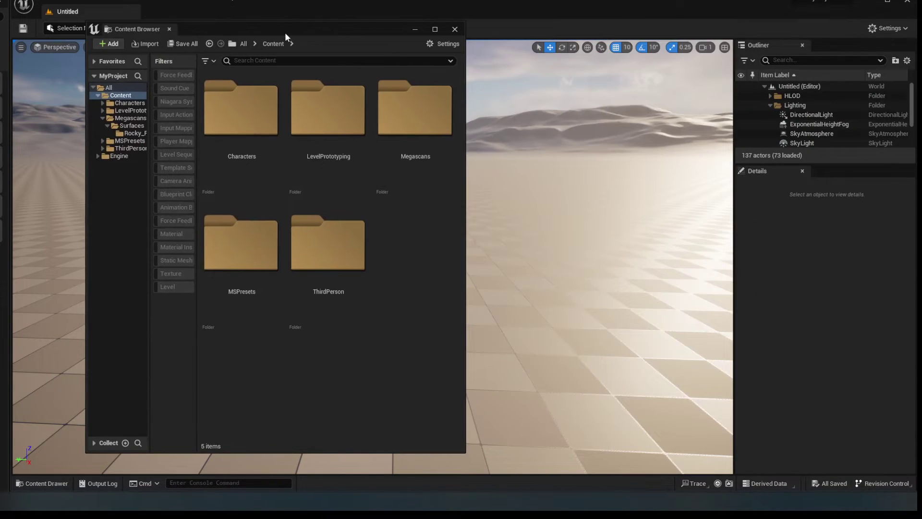
pyautogui.rightClick(413, 274)
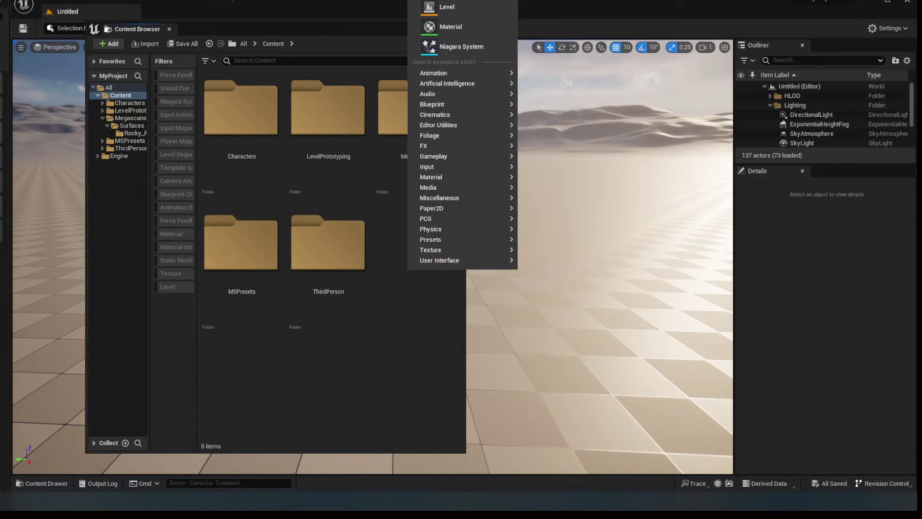
pyautogui.click(447, 1)
pyautogui.write('As')
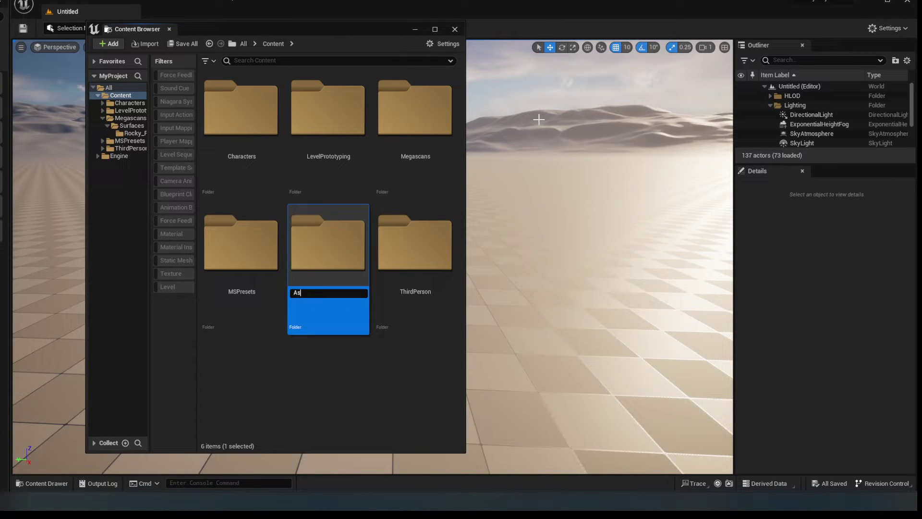
pyautogui.write('sets')
pyautogui.press('Return')
pyautogui.press('Return')
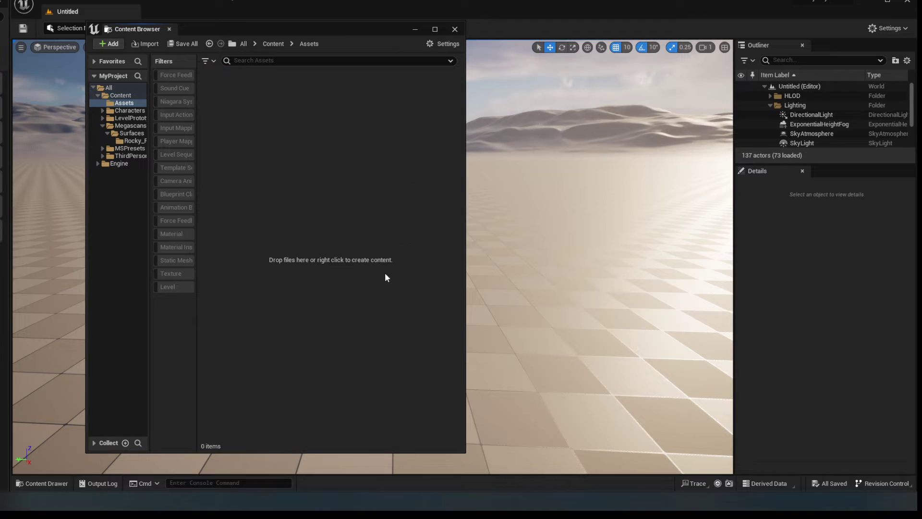
# Create a folder named Imports inside the Assets folder and open it.
pyautogui.rightClick(289, 210)
pyautogui.click(343, 1)
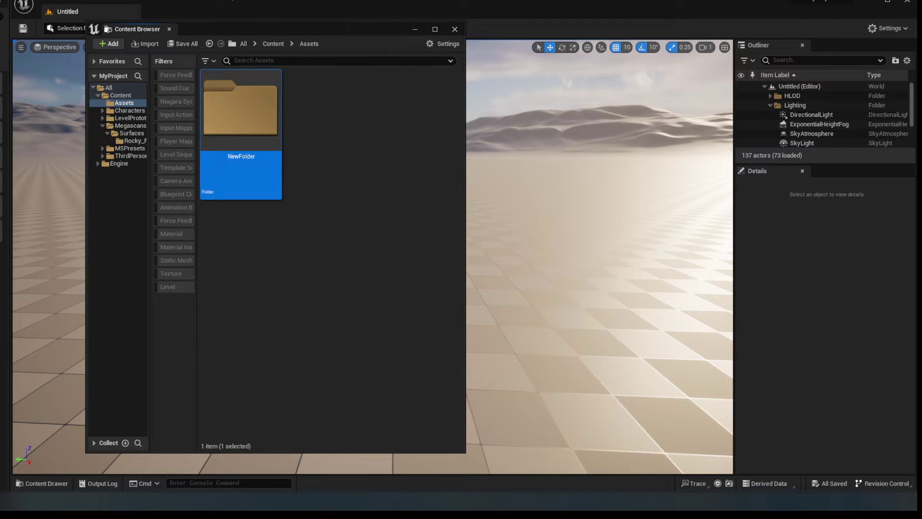
pyautogui.write('IImport')
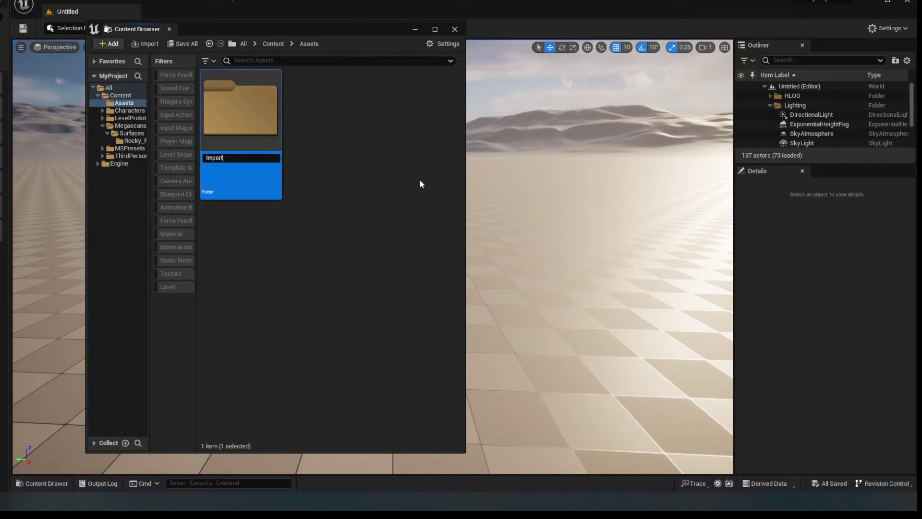
pyautogui.write('s')
pyautogui.press('Return')
pyautogui.doubleClick(242, 147)
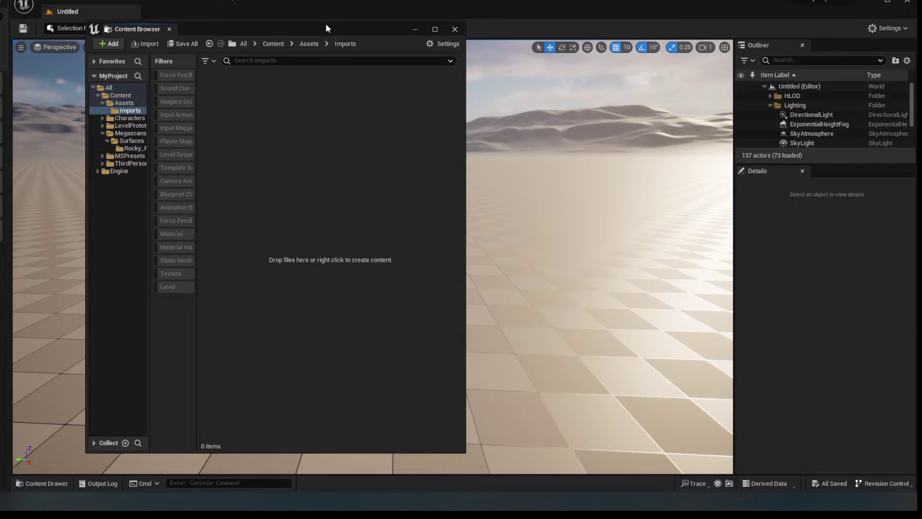
# Import the aleg FBX file from the Desktop into the Imports folder as static meshes, creating new materials and applying the settings to all files.
pyautogui.moveTo(325, 28); pyautogui.dragTo(263, 36)
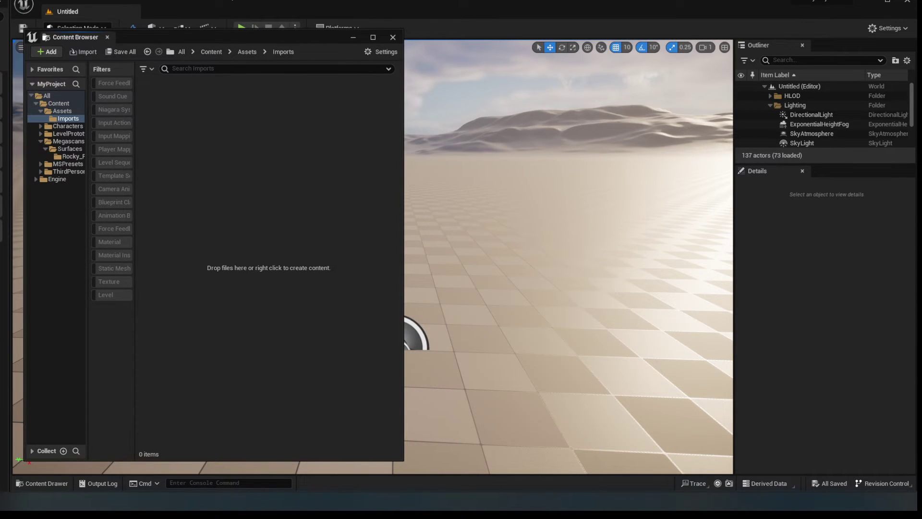
pyautogui.hotkey('alt', 'Tab')
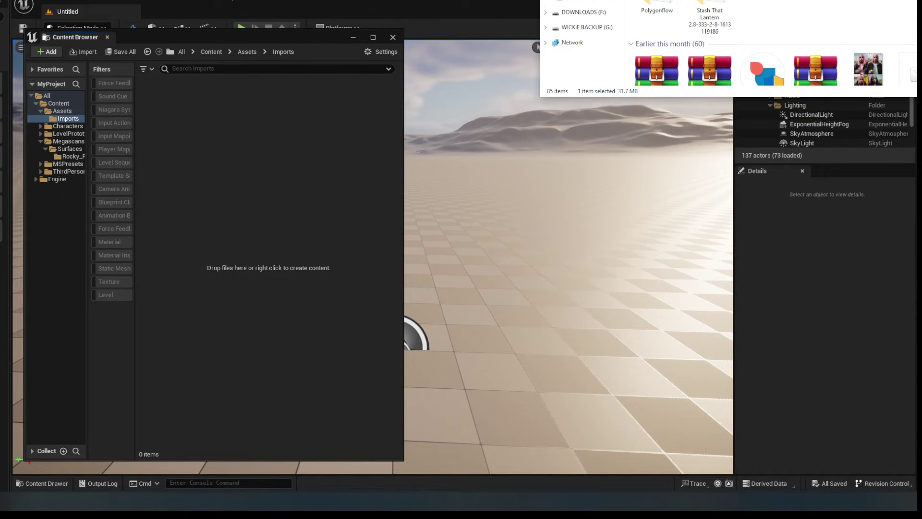
pyautogui.moveTo(730, 0); pyautogui.dragTo(623, 0)
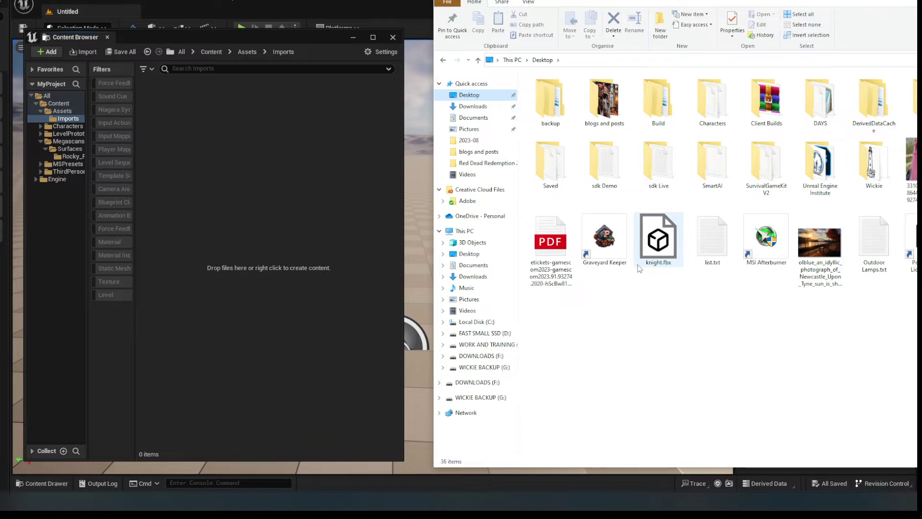
pyautogui.moveTo(658, 238); pyautogui.dragTo(303, 202)
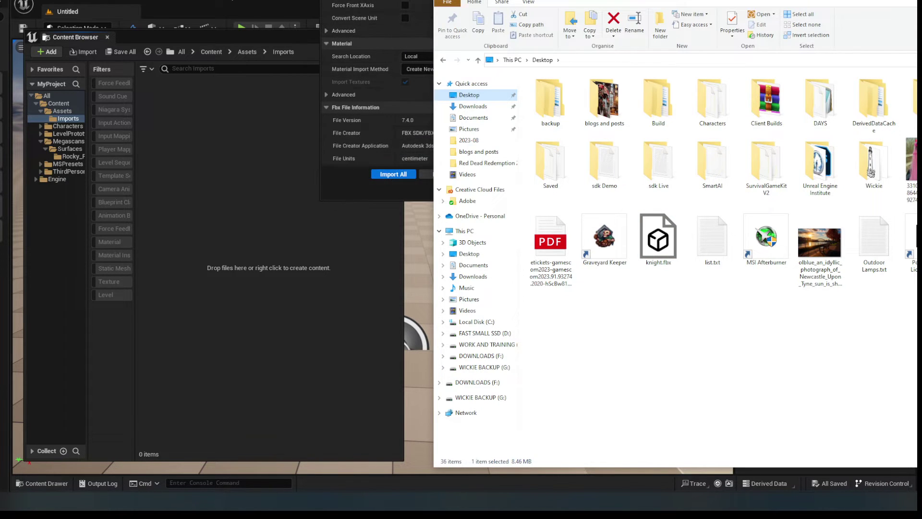
pyautogui.moveTo(596, 0); pyautogui.dragTo(921, 0)
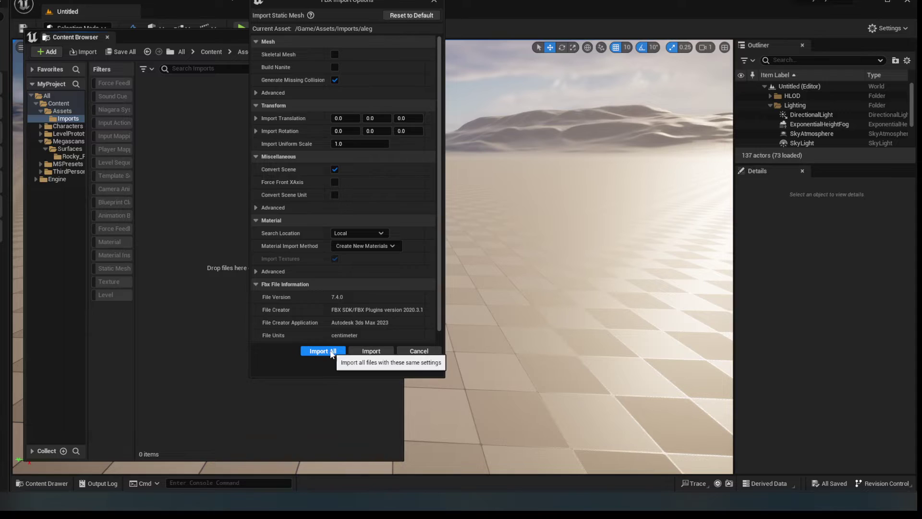
pyautogui.click(331, 351)
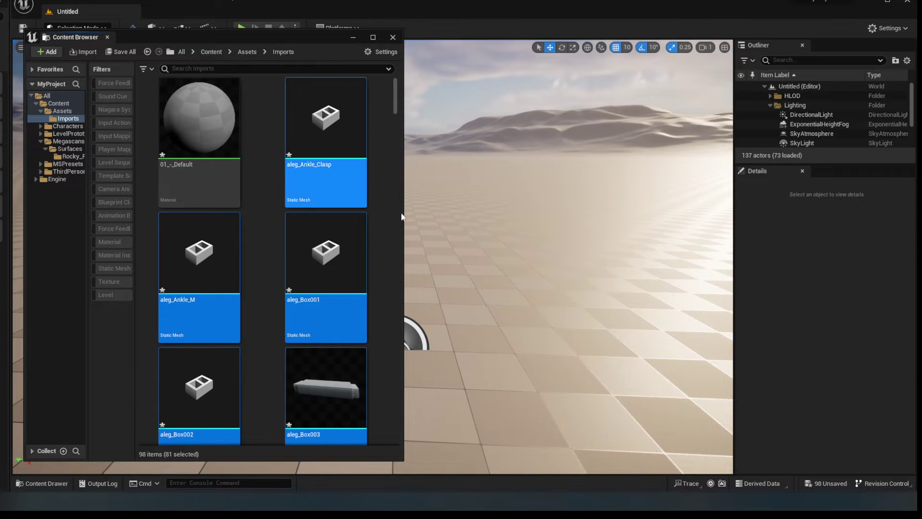
# Look through the imported leg meshes and materials in the Imports folder.
pyautogui.click(379, 222)
pyautogui.scroll(-5, 318, 220)
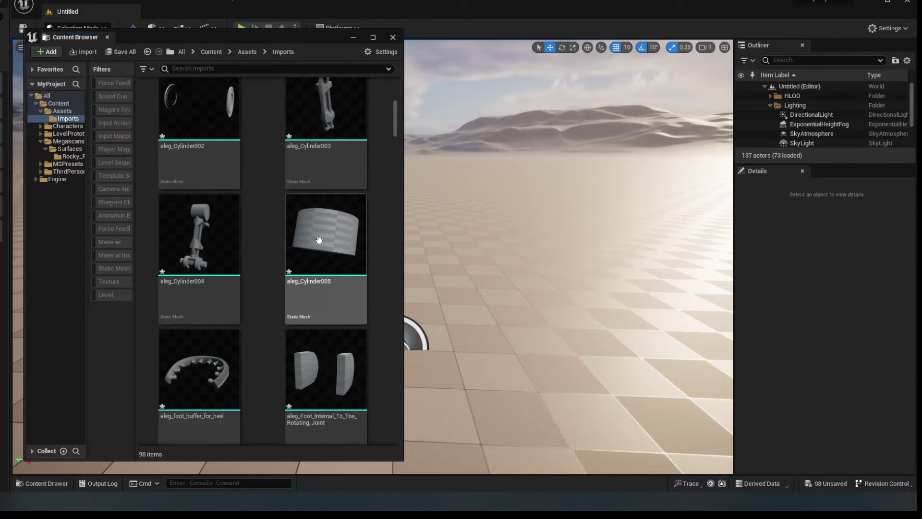
pyautogui.scroll(-8, 319, 240)
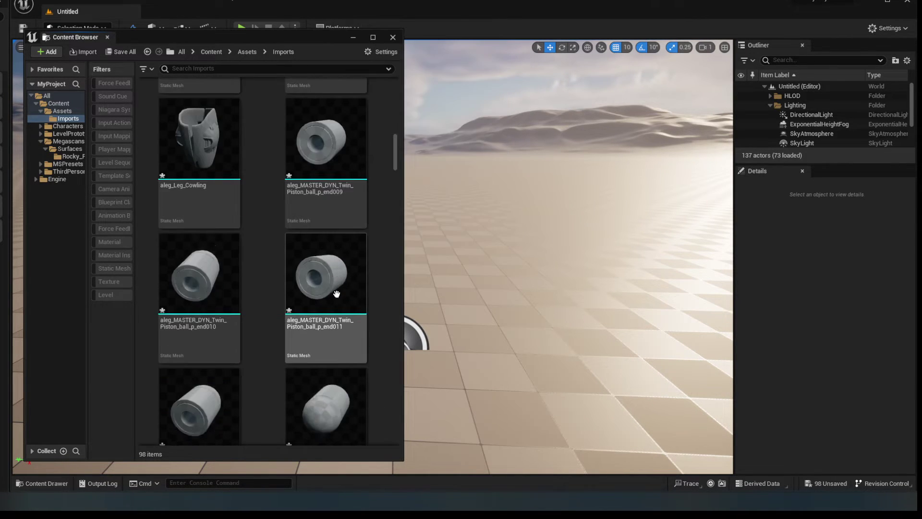
pyautogui.scroll(-10, 336, 294)
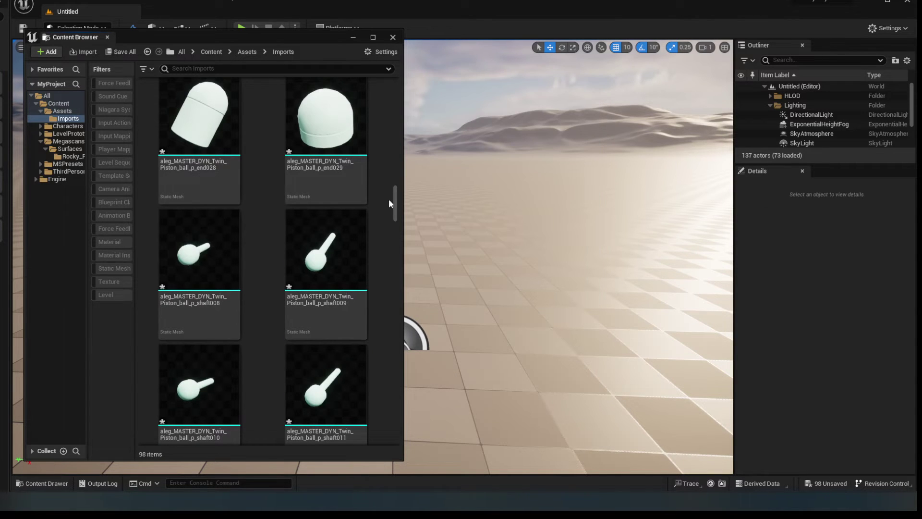
pyautogui.moveTo(396, 210); pyautogui.dragTo(396, 104)
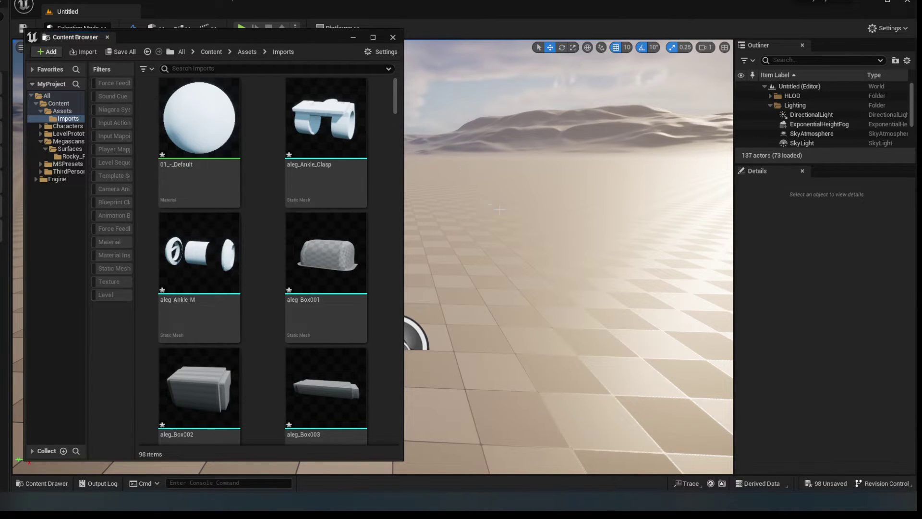
pyautogui.moveTo(238, 37); pyautogui.dragTo(41, 26)
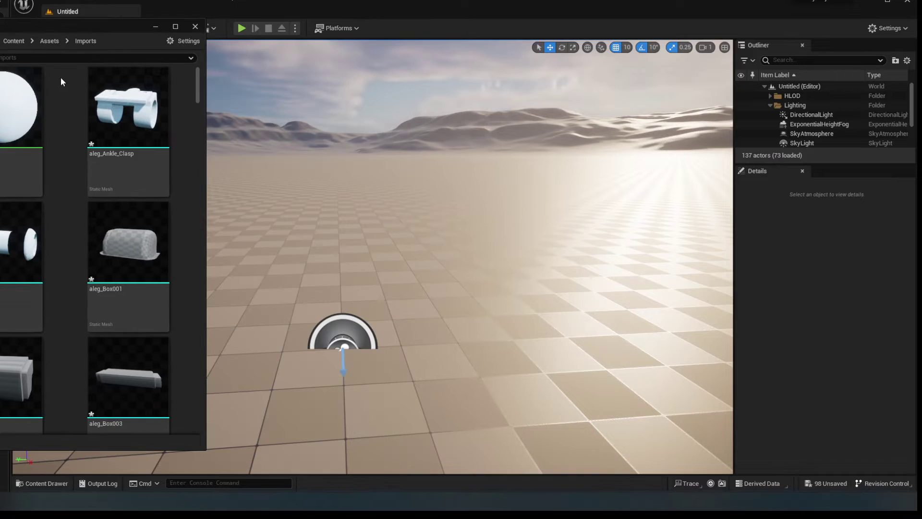
pyautogui.moveTo(197, 89); pyautogui.dragTo(210, 431)
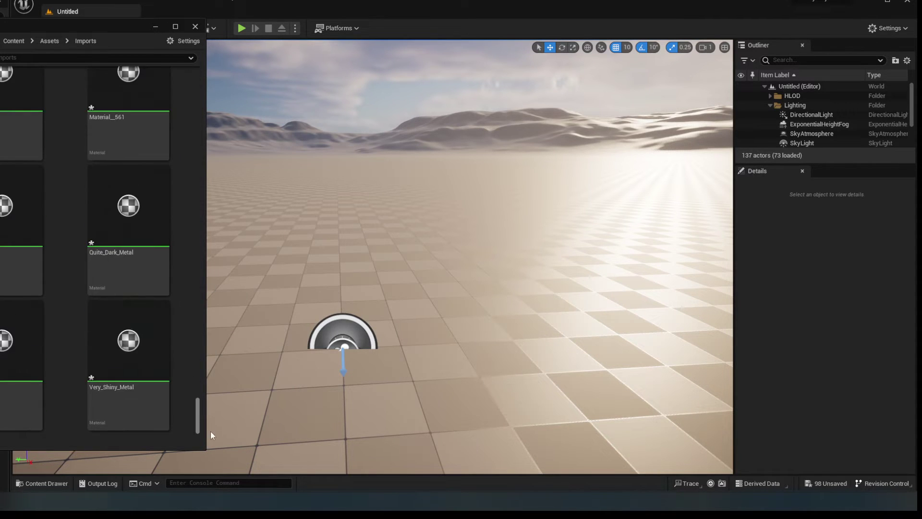
# Select all the imported leg assets in the Imports folder and place the leg meshes together on the level's ground.
pyautogui.keyDown('shift'); pyautogui.click(121, 350); pyautogui.keyUp('shift')
pyautogui.scroll(3, 158, 365)
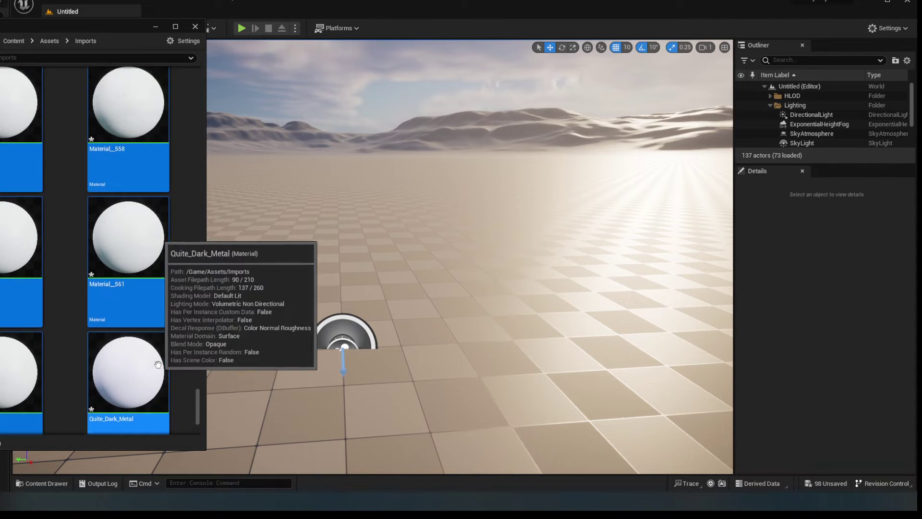
pyautogui.scroll(5, 158, 364)
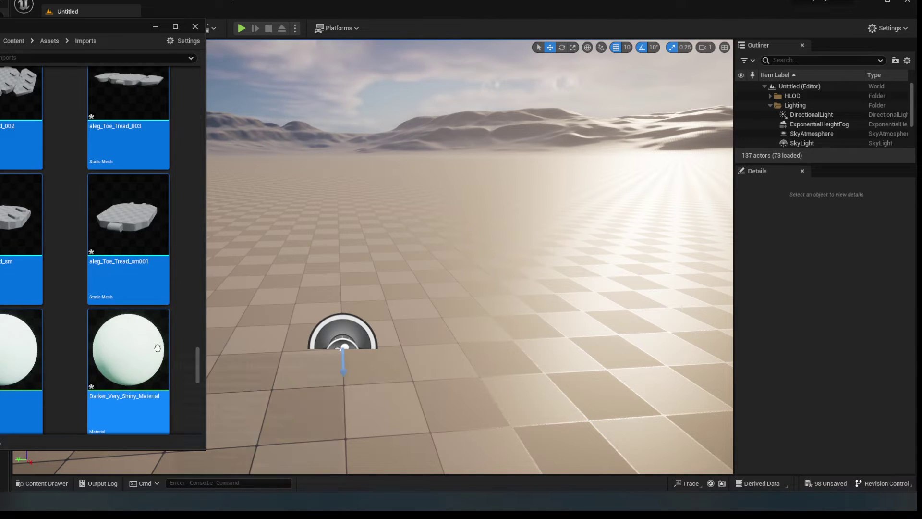
pyautogui.scroll(1, 158, 347)
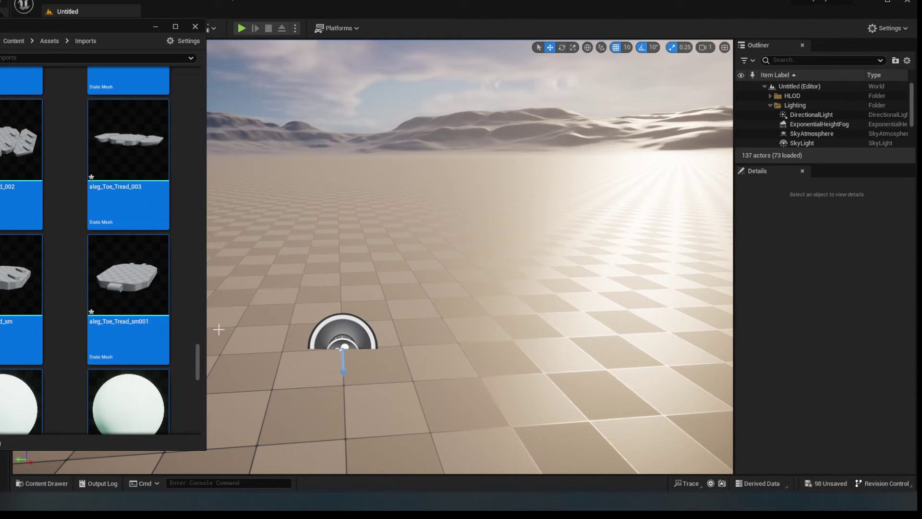
pyautogui.scroll(-6, 175, 371)
pyautogui.scroll(4, 171, 363)
pyautogui.click(161, 288)
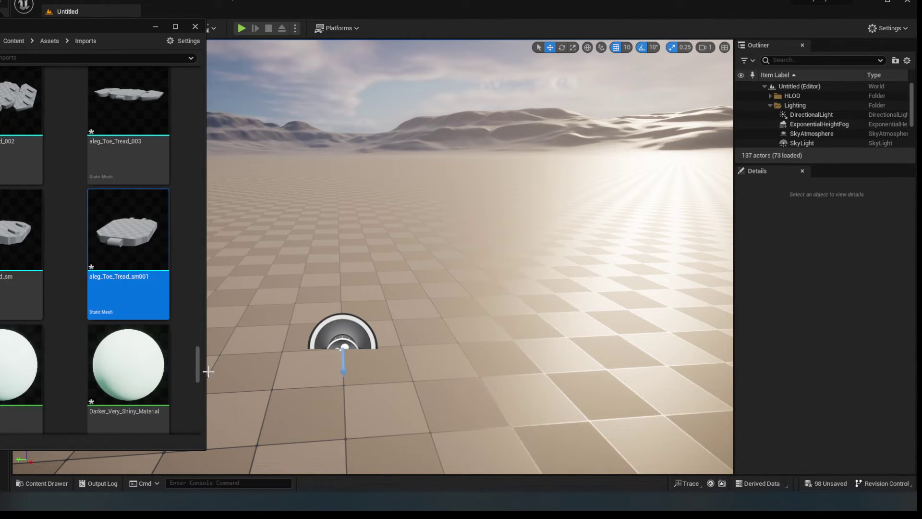
pyautogui.moveTo(198, 368); pyautogui.dragTo(193, 76)
pyautogui.hotkey('ctrl', 'a')
pyautogui.moveTo(128, 110); pyautogui.dragTo(431, 330)
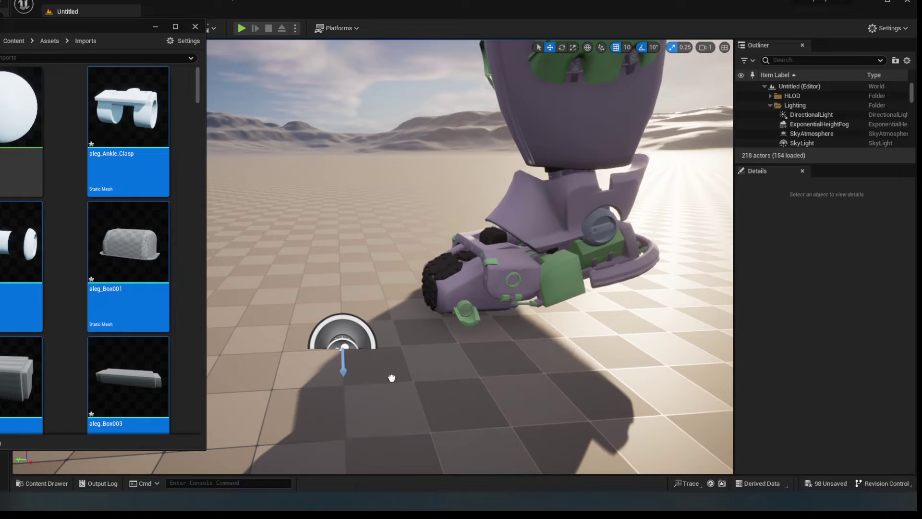
# Start a game preview from a ground spot in front of the placed leg.
pyautogui.rightClick(421, 374)
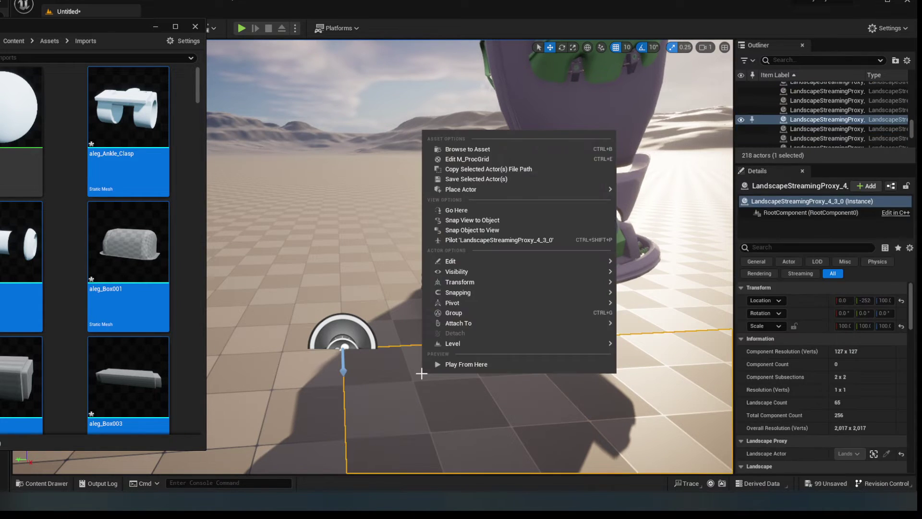
pyautogui.moveTo(322, 298)
pyautogui.mouseDown(button='right')
pyautogui.moveTo(422, 298)
pyautogui.moveTo(365, 269)
pyautogui.moveTo(384, 278)
pyautogui.moveTo(393, 269)
pyautogui.moveTo(442, 293)
pyautogui.moveTo(408, 262)
pyautogui.moveTo(336, 271)
pyautogui.moveTo(322, 299)
pyautogui.mouseUp(button='right')
pyautogui.moveTo(376, 379); pyautogui.dragTo(377, 380, button='right')
pyautogui.rightClick(377, 379)
pyautogui.click(373, 400)
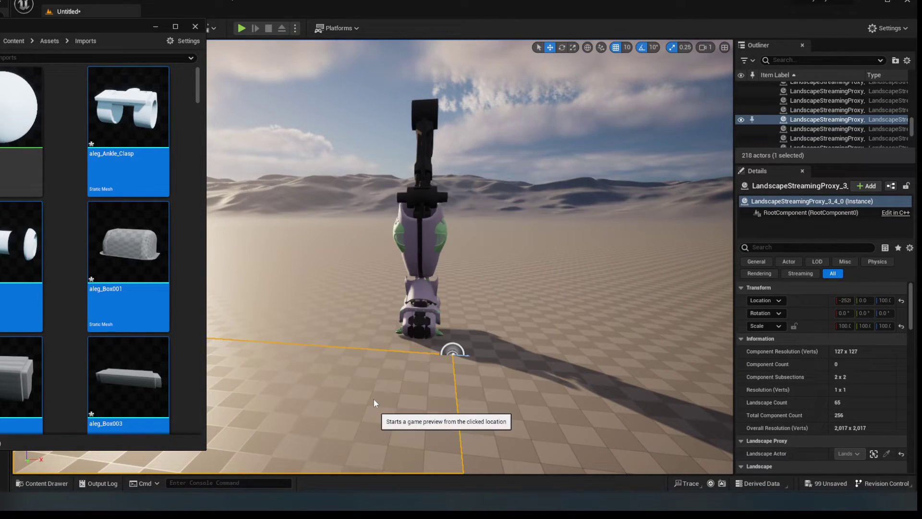
pyautogui.click(373, 398)
# Fly around the leg in the preview, examine its foot and ankle mechanics up close, and end the preview.
pyautogui.press('w')
pyautogui.press('d')
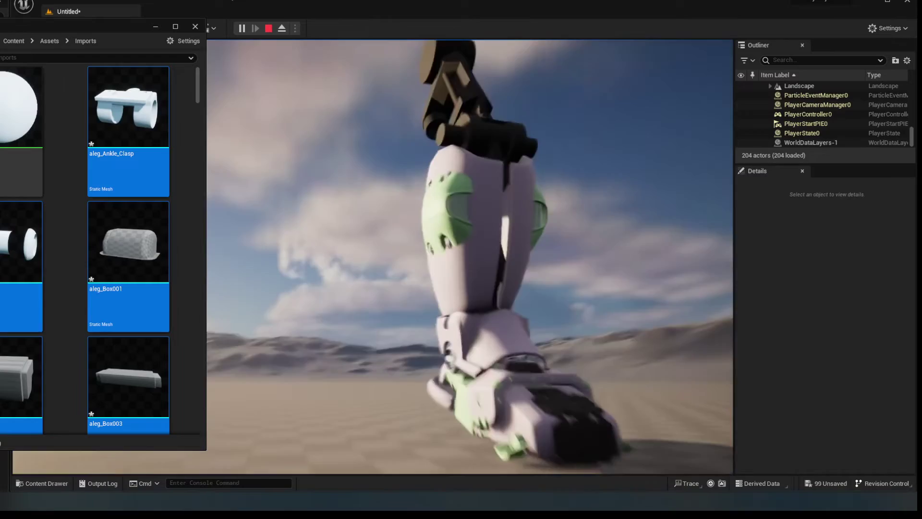
pyautogui.press('s')
pyautogui.press('a')
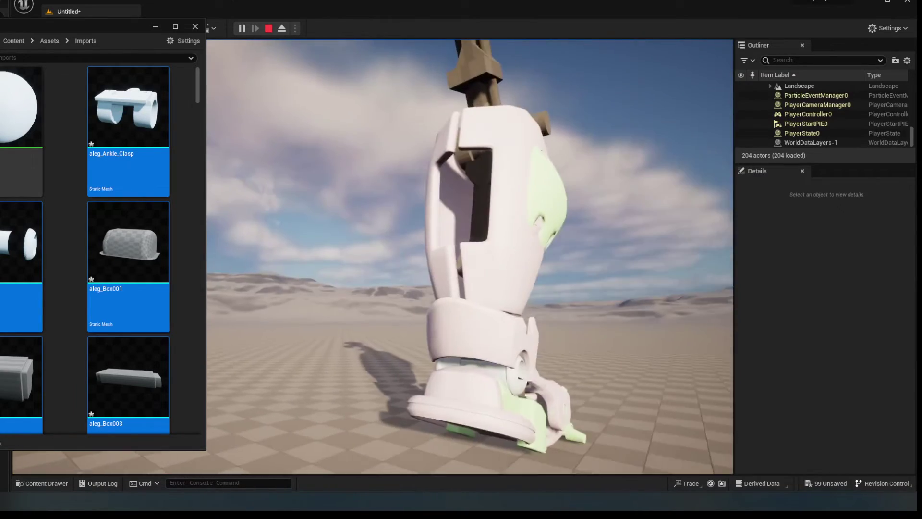
pyautogui.press('w')
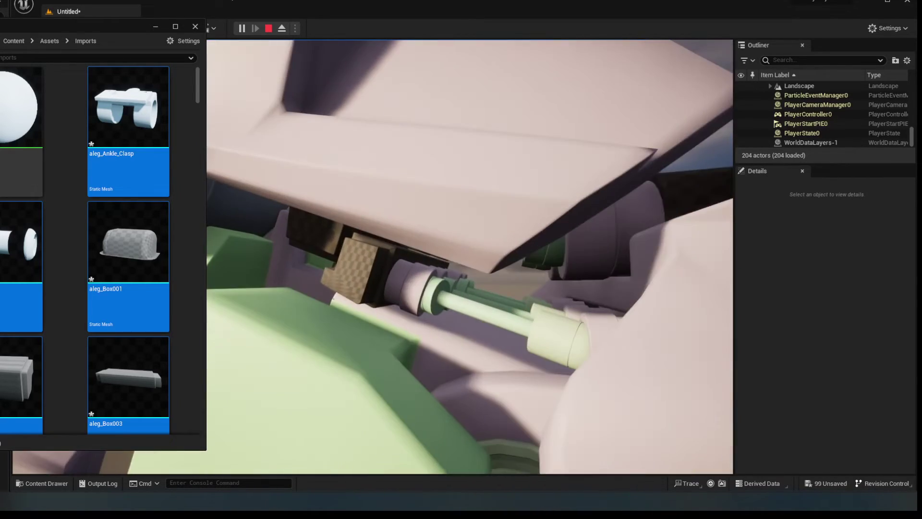
pyautogui.press('s')
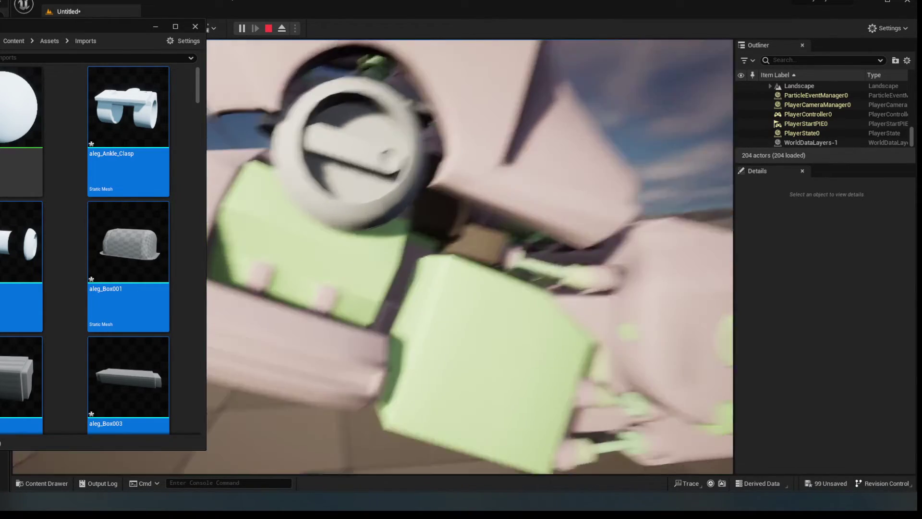
pyautogui.press('s')
pyautogui.press('Escape')
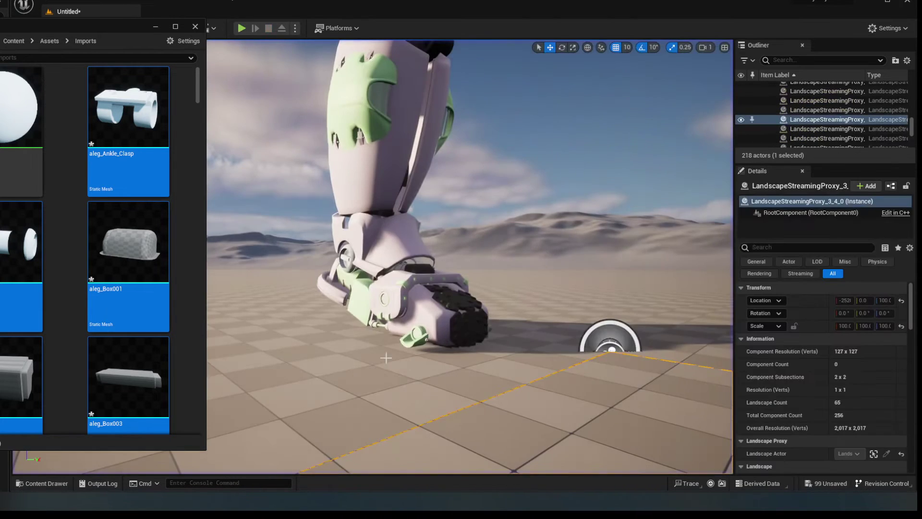
# Select every asset in the Imports folder and save the imported assets.
pyautogui.click(135, 141)
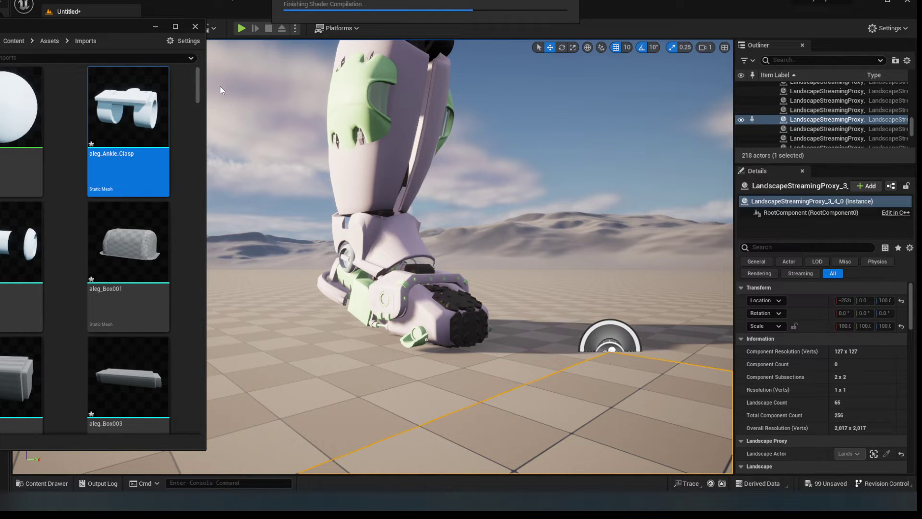
pyautogui.hotkey('ctrl', 'a')
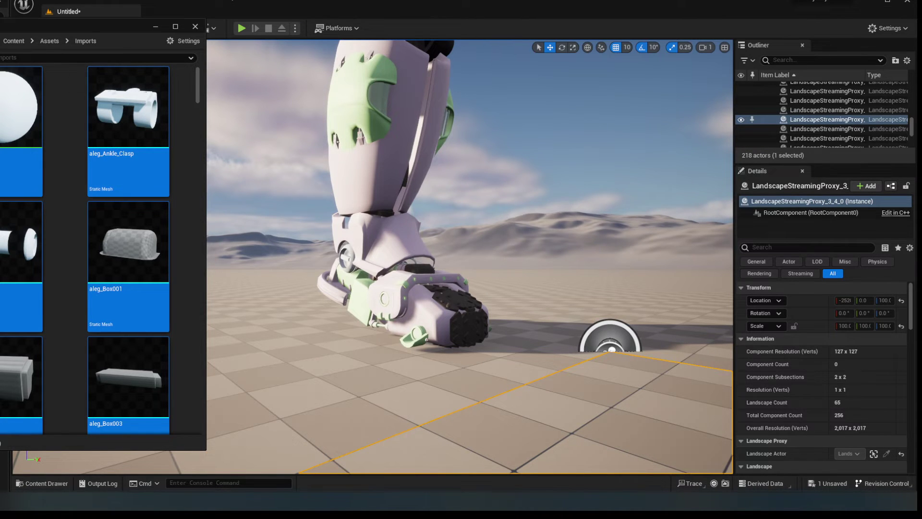
# Create a folder named Parts inside the Imports folder.
pyautogui.rightClick(177, 173)
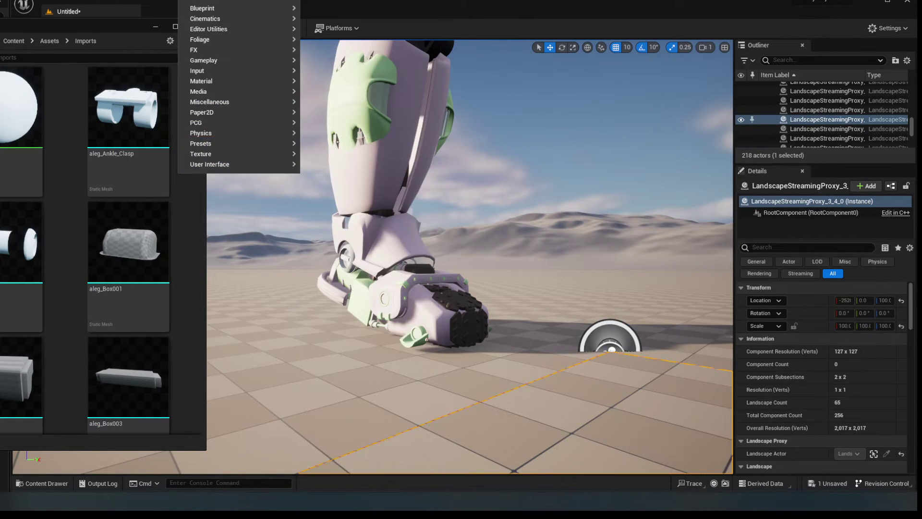
pyautogui.hotkey('ctrl', 'n')
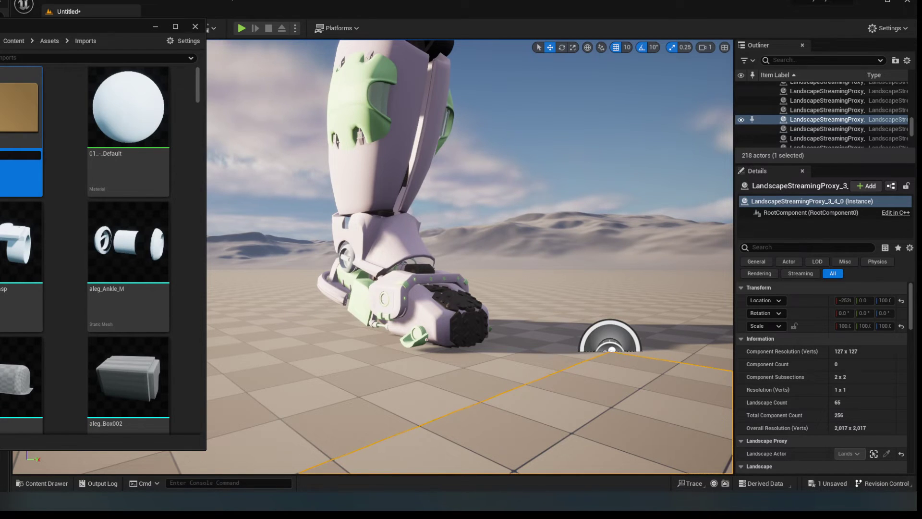
pyautogui.press('Return')
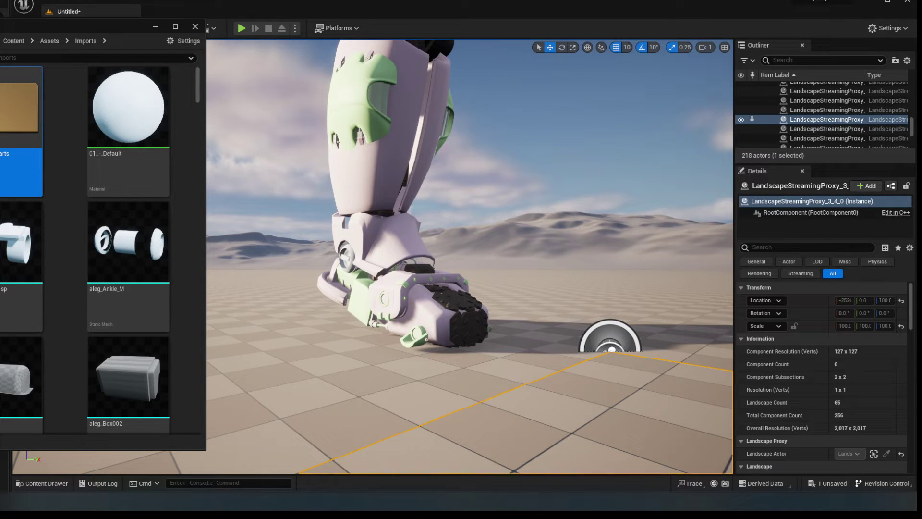
# Move all the imported meshes and materials from the Imports folder into the Parts folder.
pyautogui.click(143, 102)
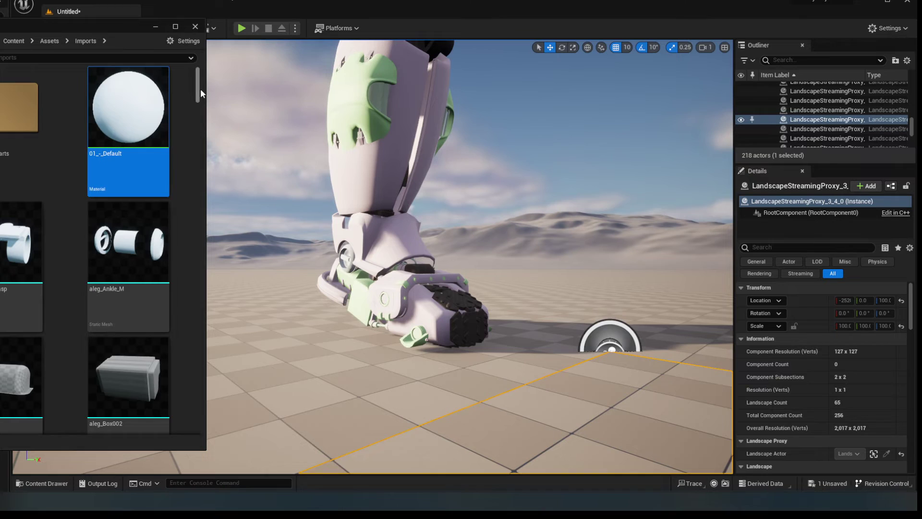
pyautogui.moveTo(200, 94); pyautogui.dragTo(194, 68)
pyautogui.moveTo(112, 133); pyautogui.dragTo(9, 114)
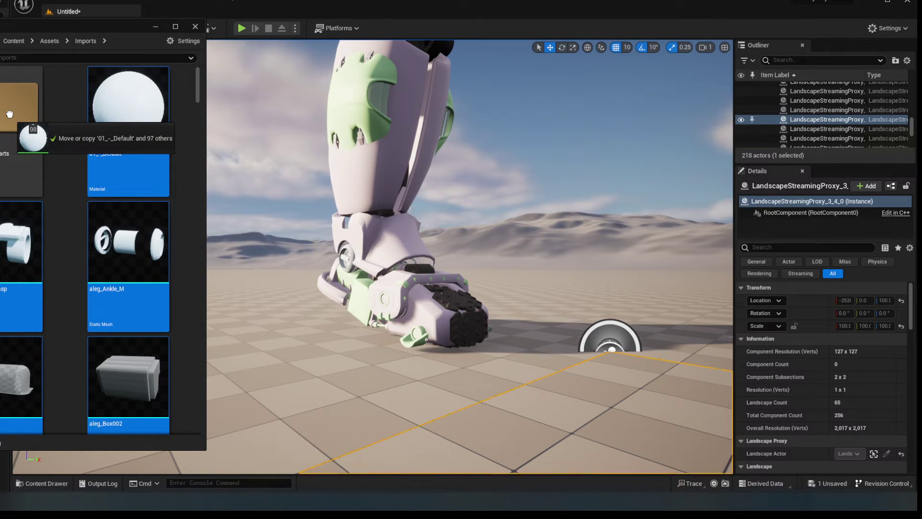
pyautogui.moveTo(9, 114); pyautogui.dragTo(10, 115)
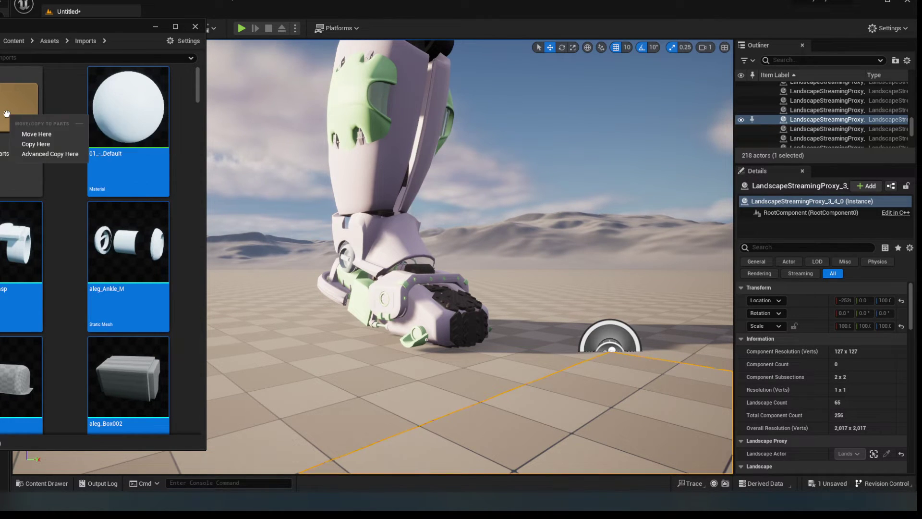
pyautogui.click(32, 137)
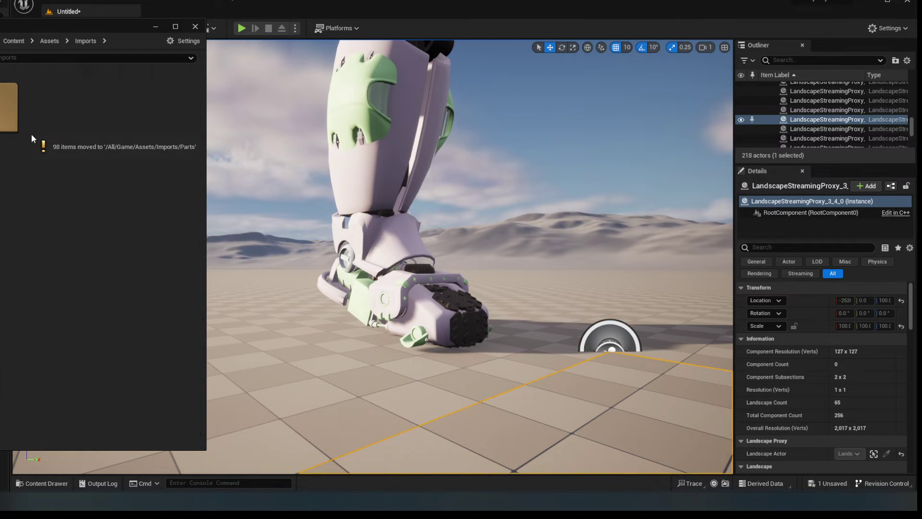
# Open the Parts folder and start deleting the materials from Aluminium through Very_Shiny_Metal, leaving 01_-_Default out of the selection.
pyautogui.doubleClick(9, 116)
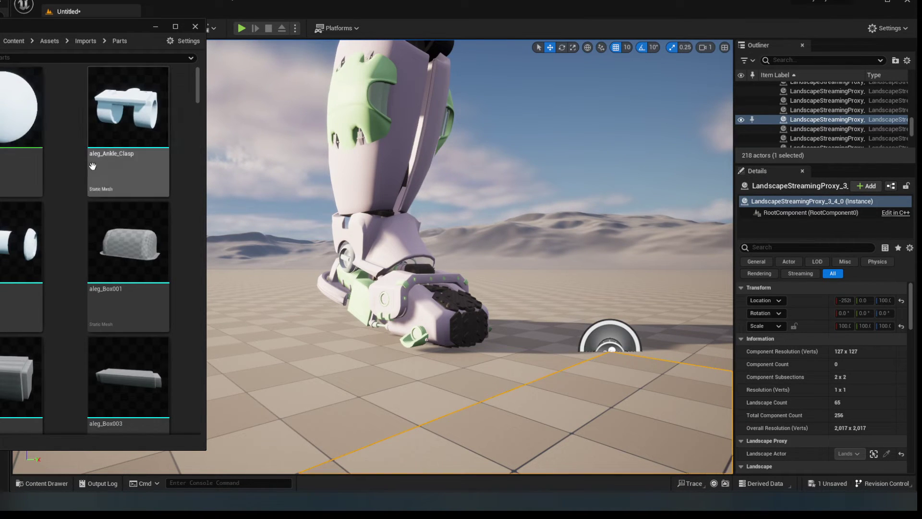
pyautogui.click(8, 118)
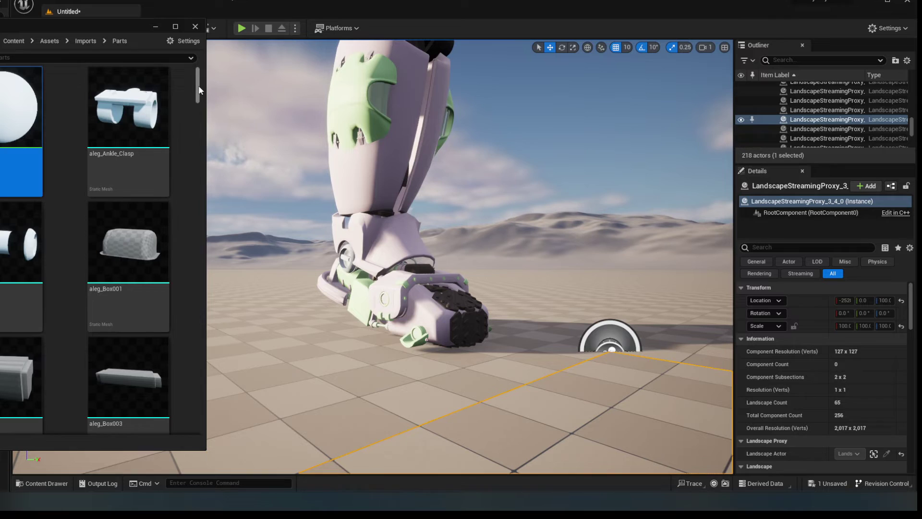
pyautogui.moveTo(198, 90); pyautogui.dragTo(198, 413)
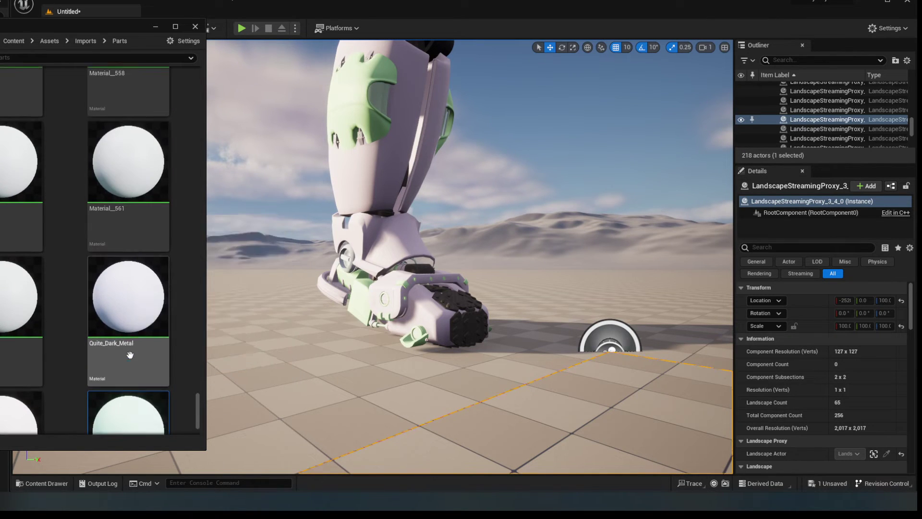
pyautogui.scroll(5, 128, 351)
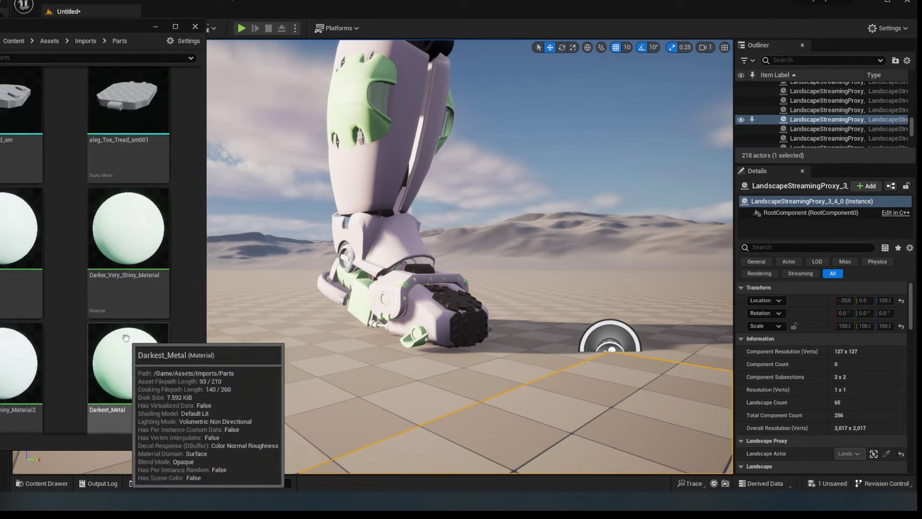
pyautogui.scroll(7, 125, 336)
pyautogui.scroll(-8, 126, 335)
pyautogui.keyDown('shift'); pyautogui.click(6, 210); pyautogui.keyUp('shift')
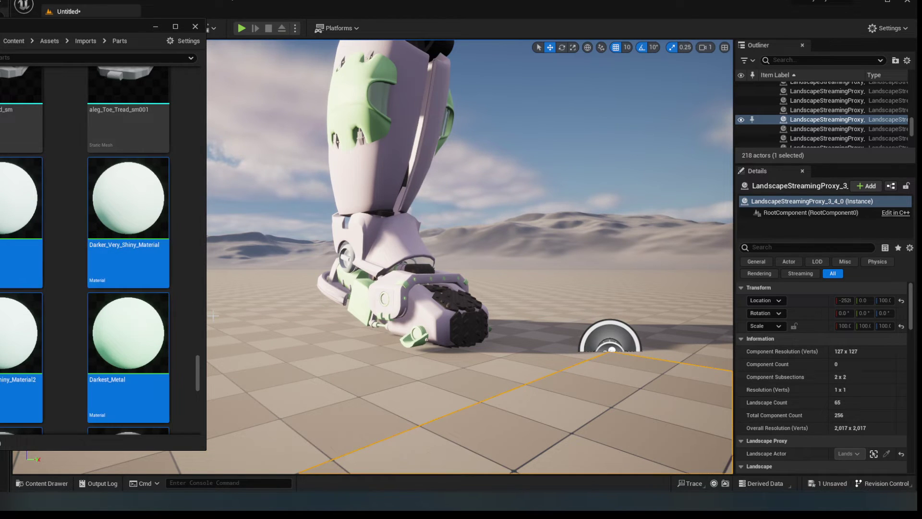
pyautogui.press('Delete')
# Replace references to the materials pending deletion with BasicAsset02, delete them, and save the affected assets.
pyautogui.moveTo(425, 0); pyautogui.dragTo(0, 63)
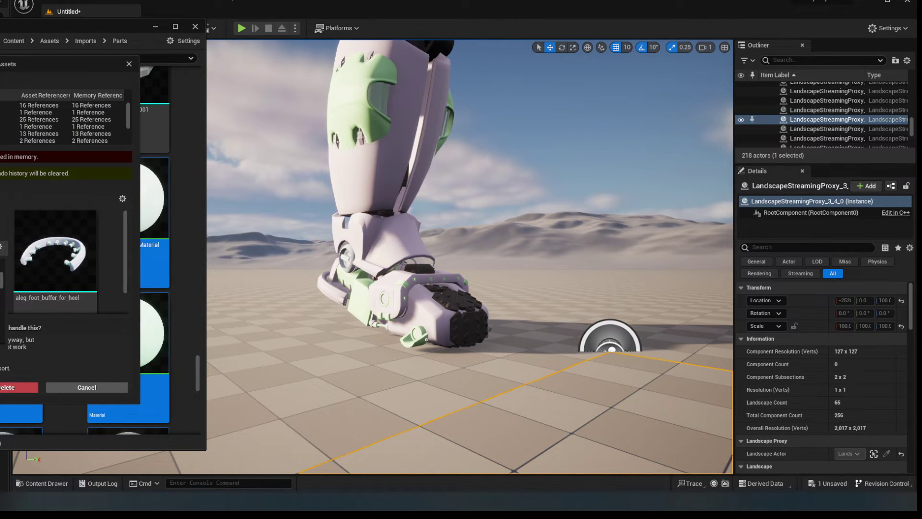
pyautogui.click(210, 340)
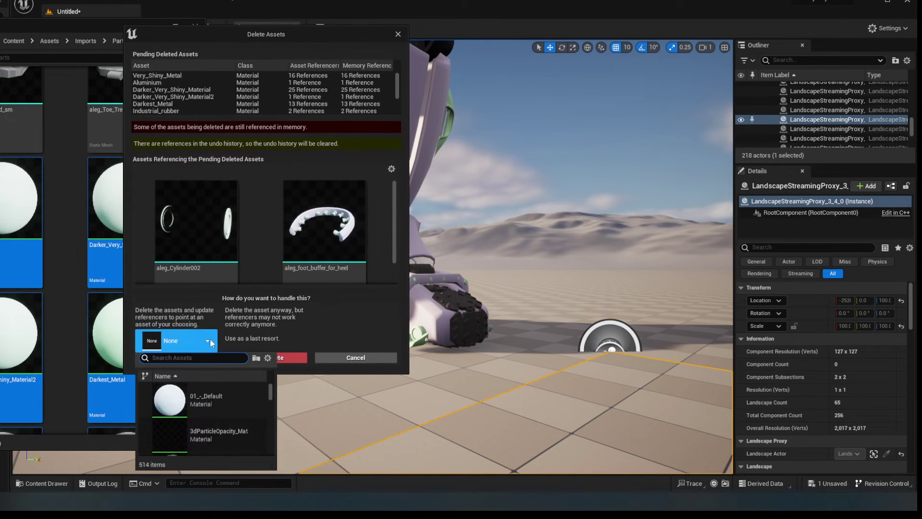
pyautogui.scroll(-4, 232, 408)
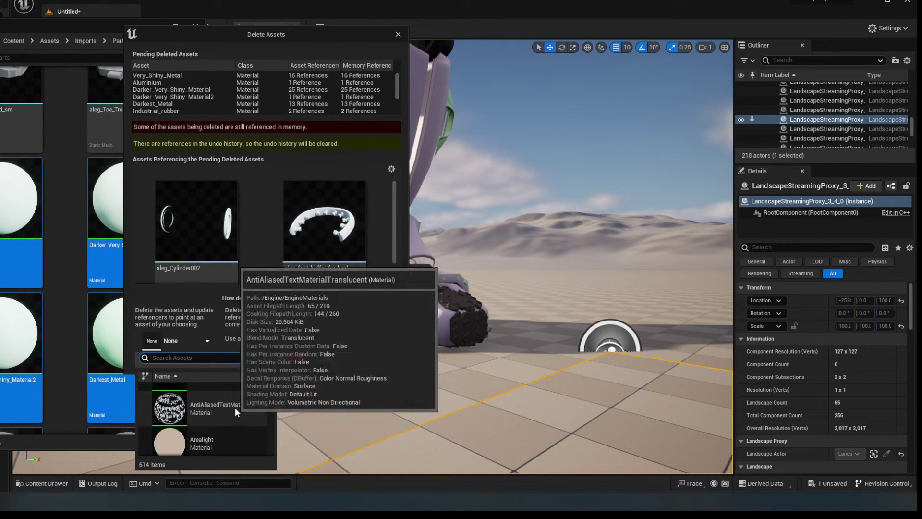
pyautogui.scroll(-3, 240, 404)
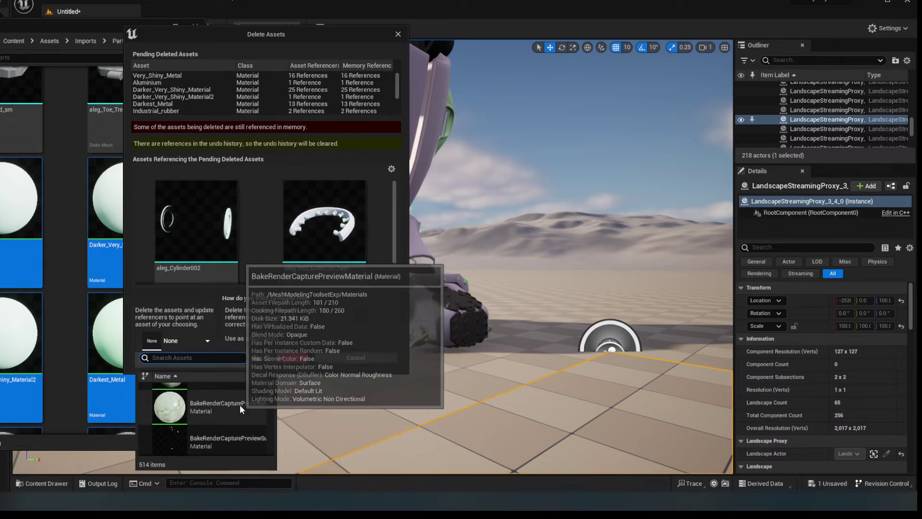
pyautogui.scroll(-2, 240, 404)
pyautogui.click(220, 419)
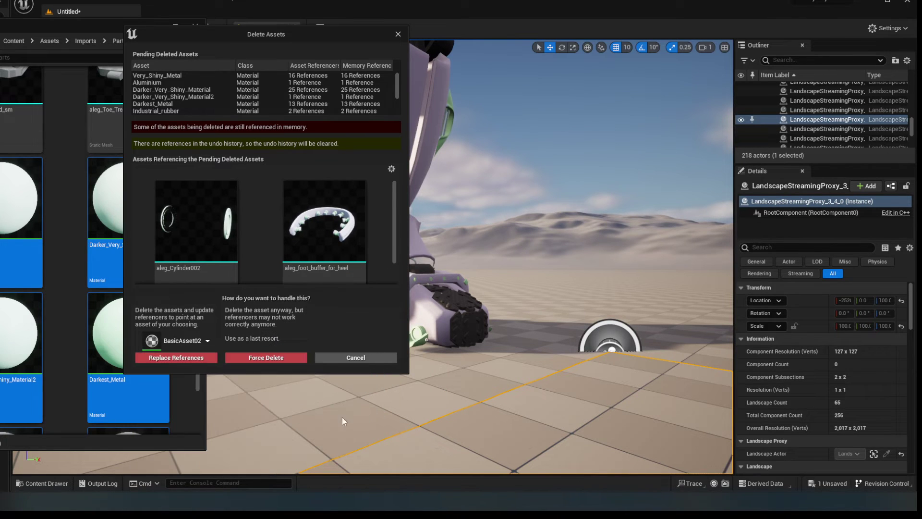
pyautogui.click(175, 358)
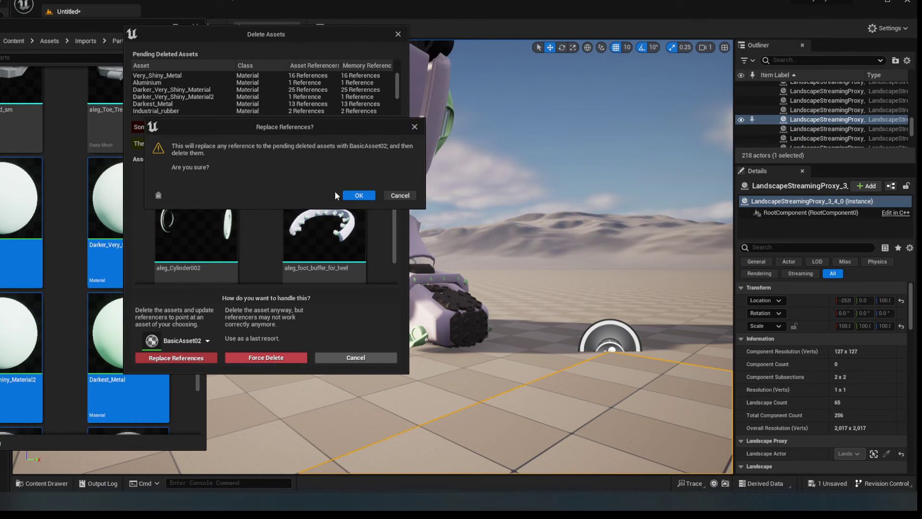
pyautogui.click(358, 195)
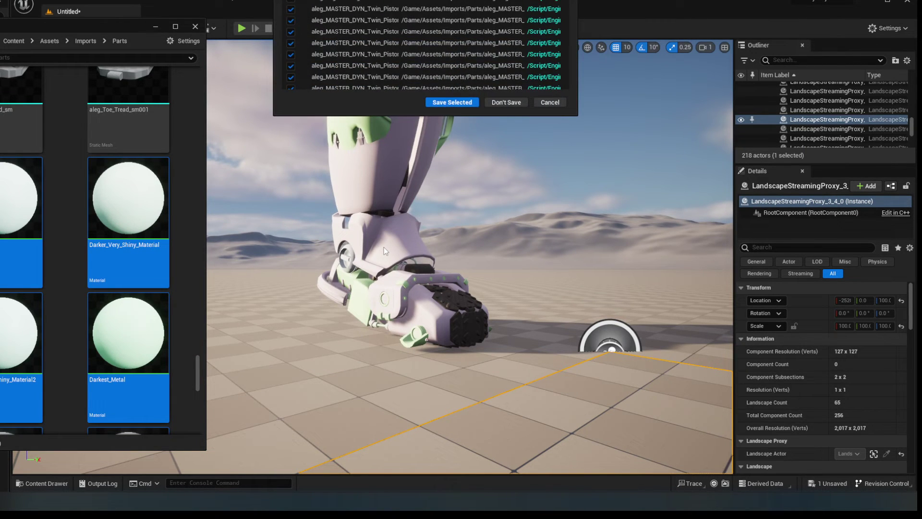
pyautogui.click(452, 102)
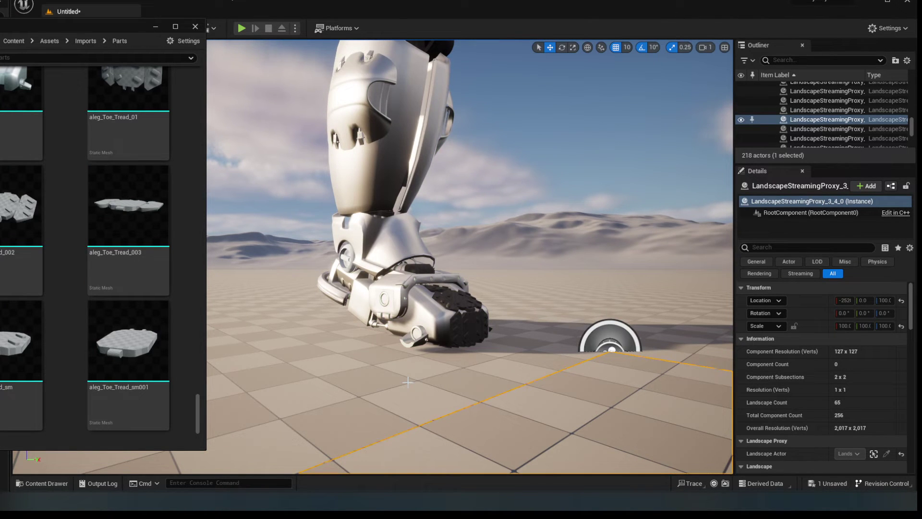
pyautogui.moveTo(195, 413); pyautogui.dragTo(179, 60)
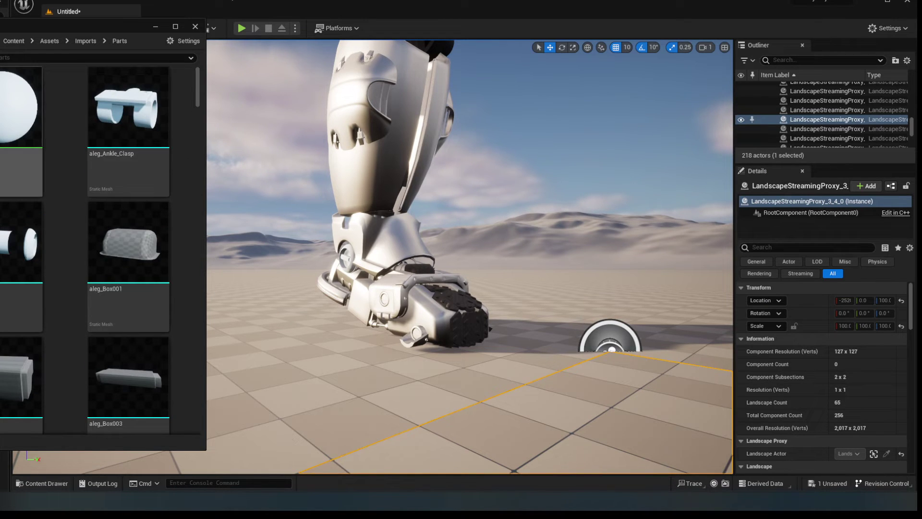
# Return to the Imports folder and bring the leg FBX file in from the file explorer for another import.
pyautogui.click(24, 134)
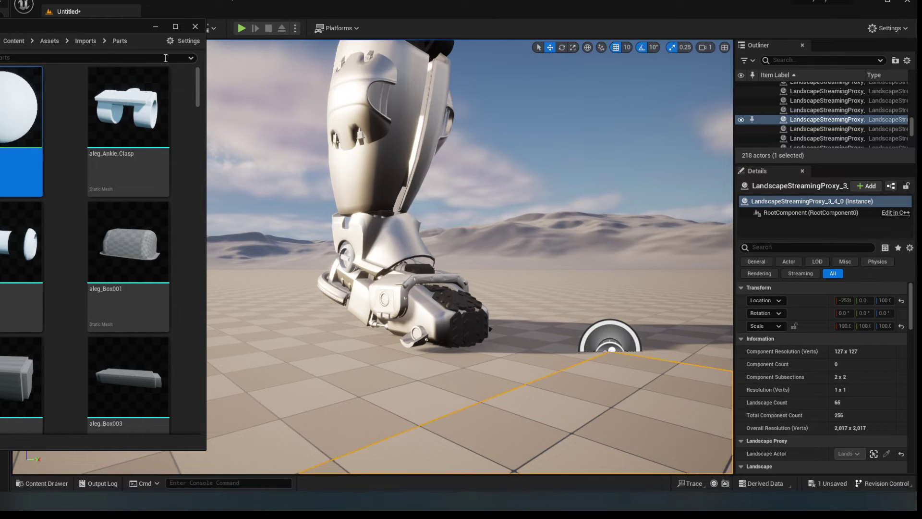
pyautogui.click(85, 41)
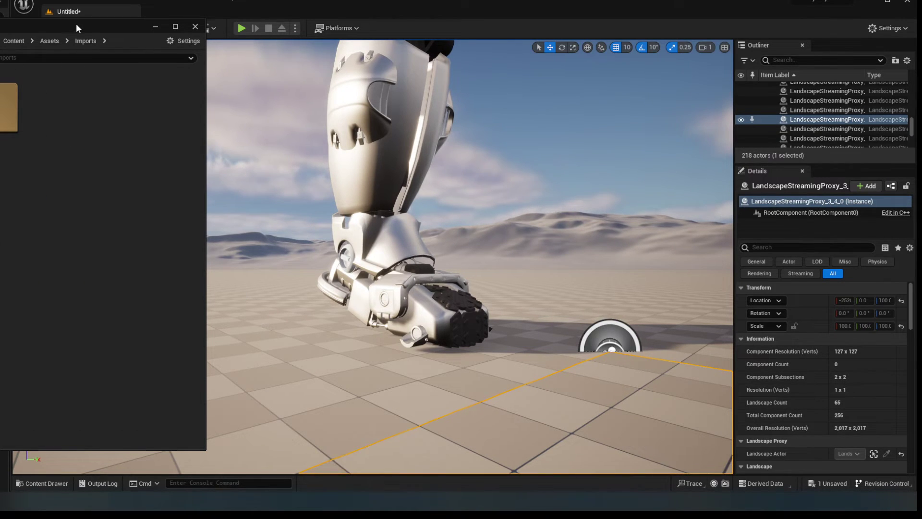
pyautogui.moveTo(75, 24); pyautogui.dragTo(314, 68)
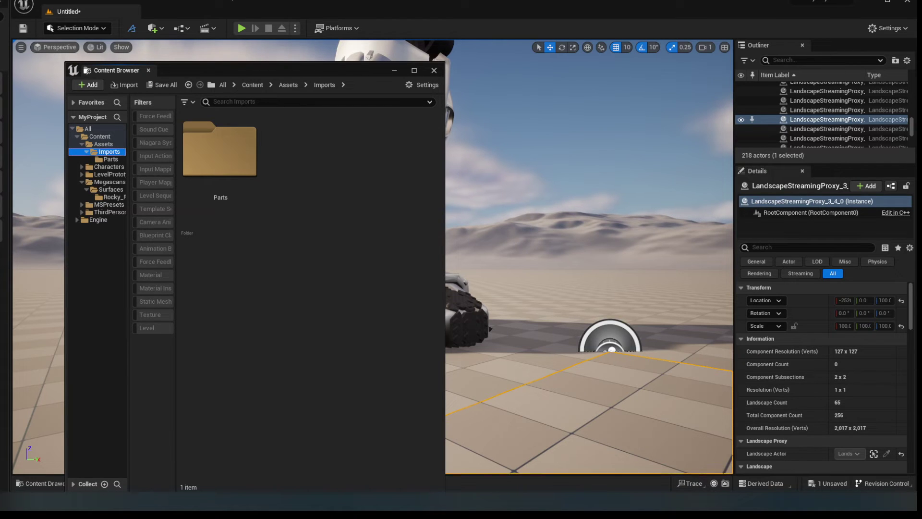
pyautogui.hotkey('alt', 'Tab')
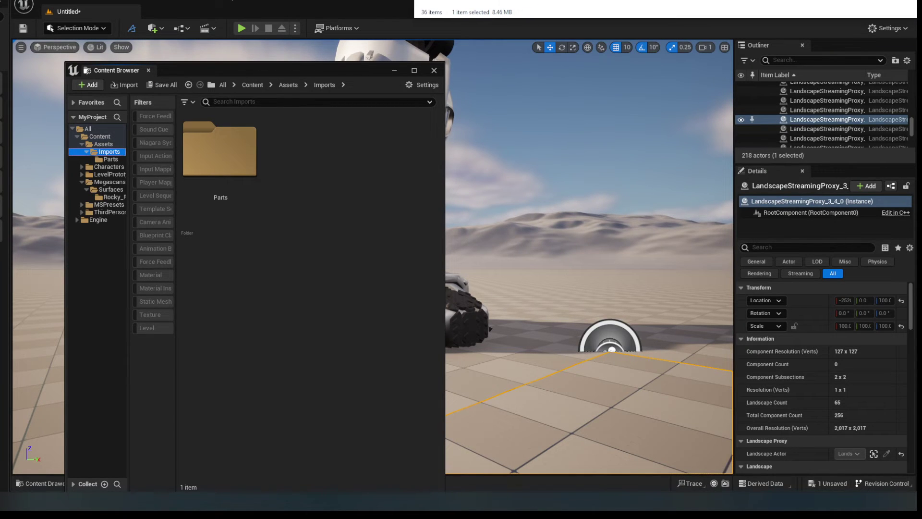
pyautogui.moveTo(342, 219); pyautogui.dragTo(259, 295)
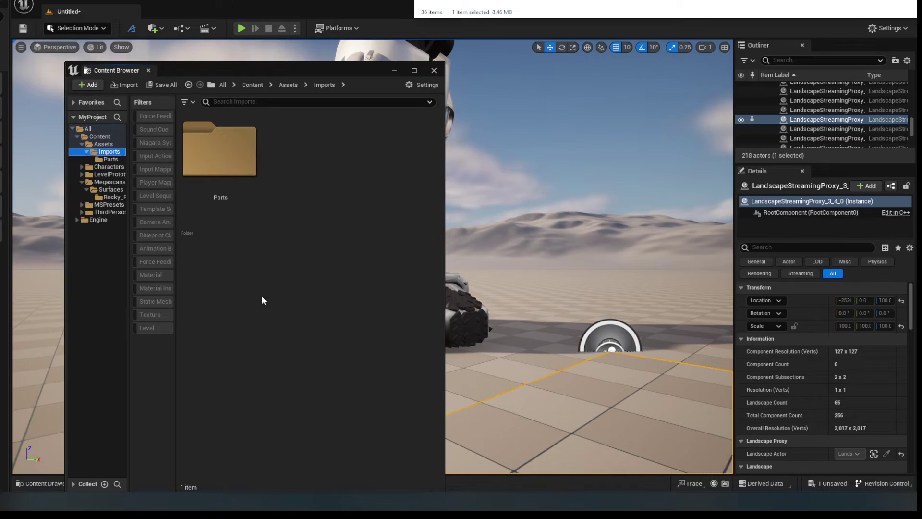
pyautogui.moveTo(357, 0); pyautogui.dragTo(232, 47)
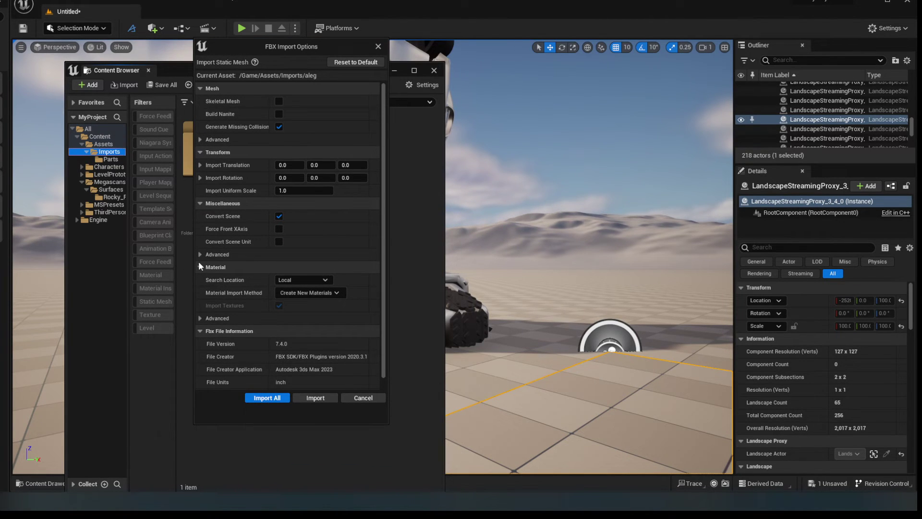
# Enable Combine Meshes in the advanced mesh import options and import the aleg FBX as one static mesh.
pyautogui.click(200, 139)
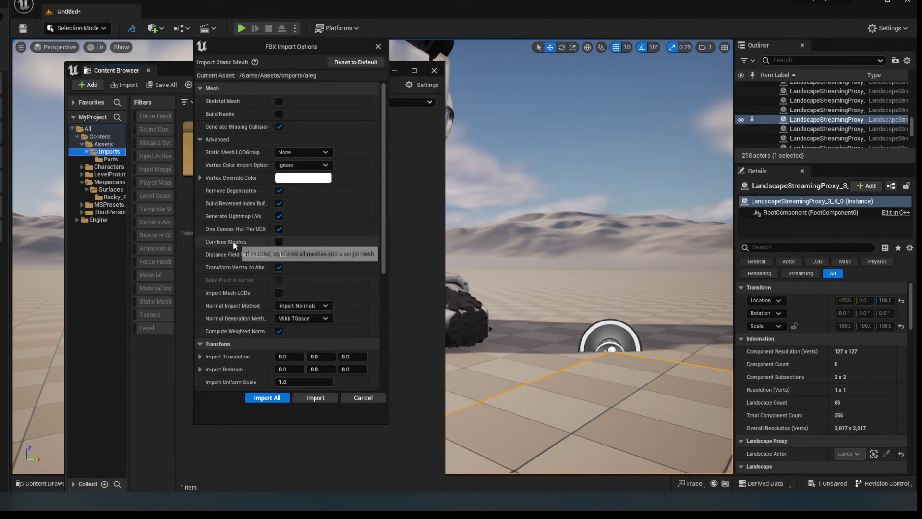
pyautogui.click(279, 241)
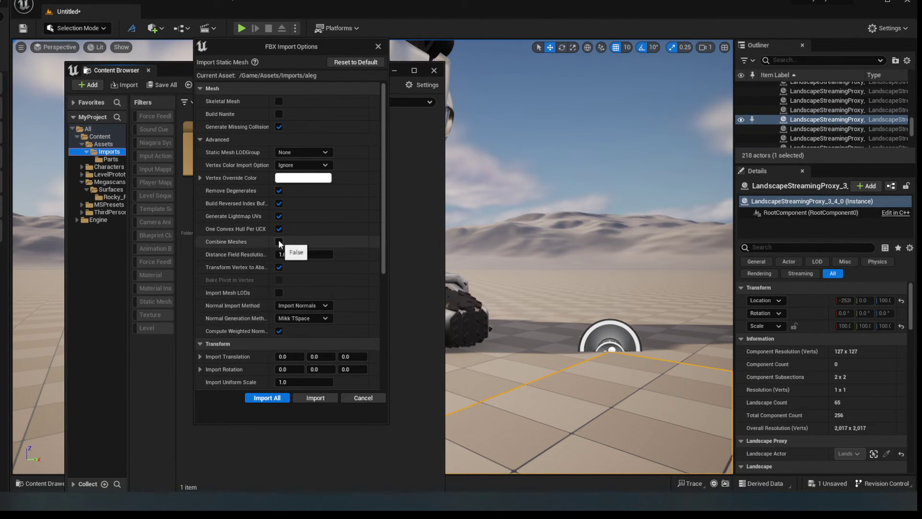
pyautogui.click(310, 401)
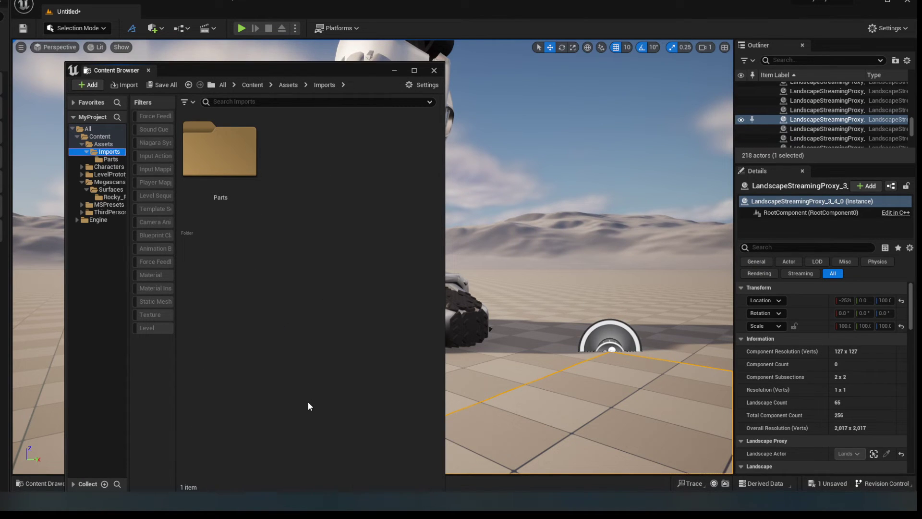
pyautogui.scroll(-3, 326, 342)
pyautogui.scroll(3, 325, 342)
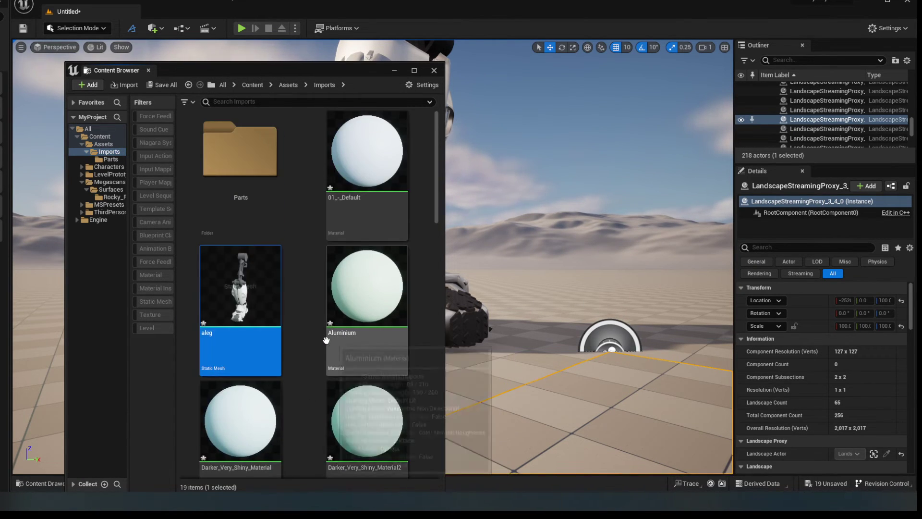
# Place the combined aleg mesh in the level at about X 770, beside the multi-part leg.
pyautogui.moveTo(251, 327); pyautogui.dragTo(608, 309)
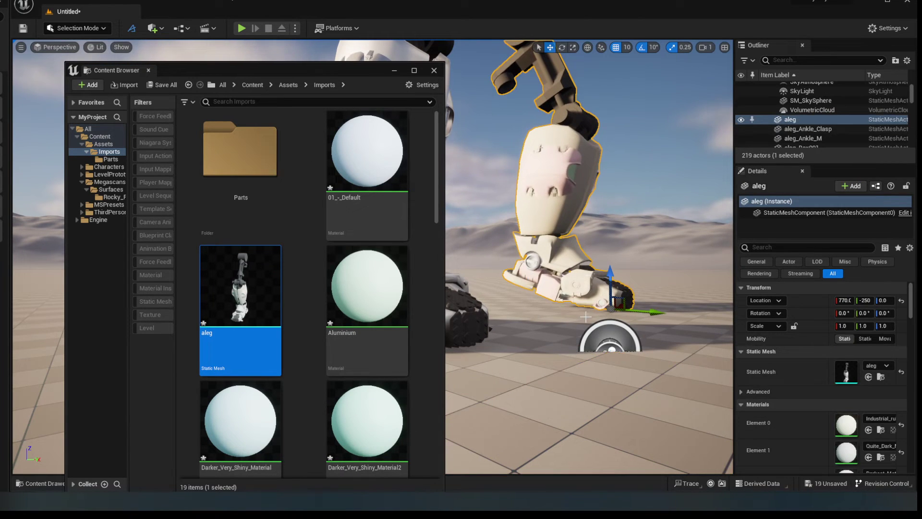
pyautogui.moveTo(585, 316); pyautogui.dragTo(490, 317, button='right')
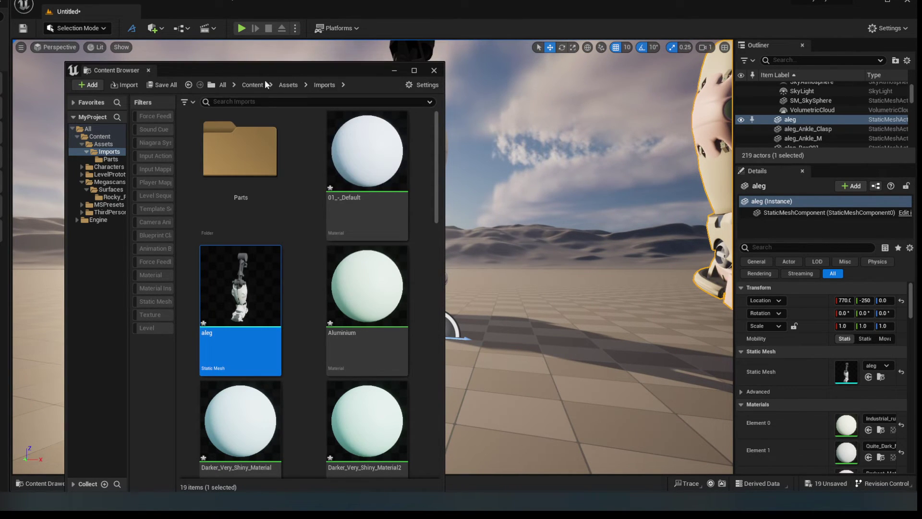
pyautogui.moveTo(269, 72); pyautogui.dragTo(0, 23)
pyautogui.moveTo(512, 259); pyautogui.dragTo(619, 255, button='right')
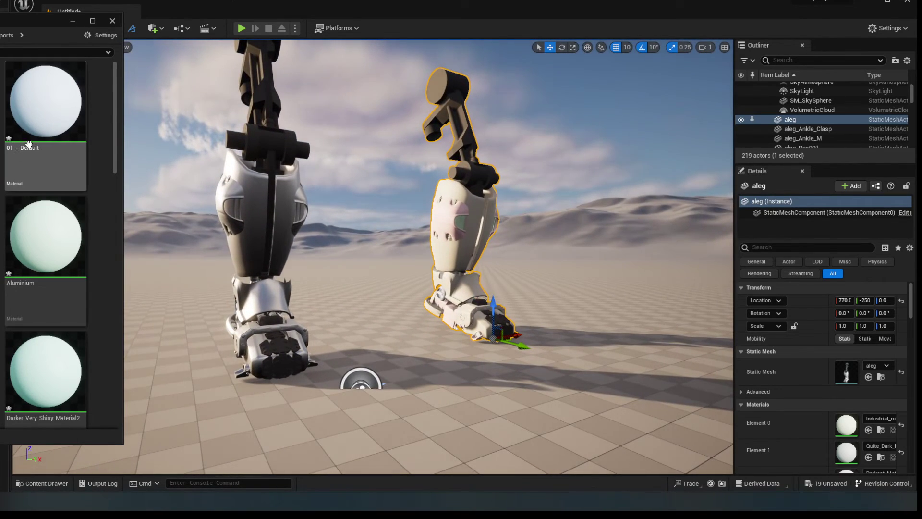
pyautogui.click(42, 166)
pyautogui.scroll(-10, 42, 166)
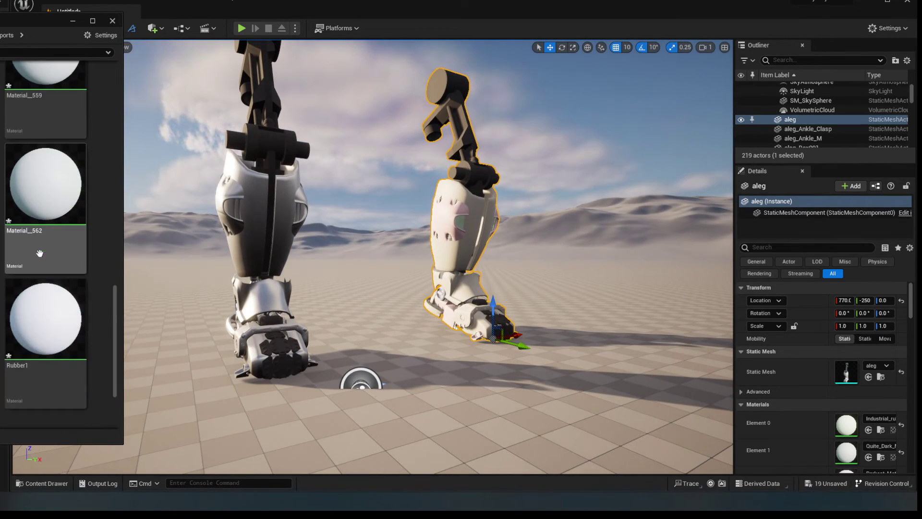
pyautogui.hotkey('ctrl', 'a')
pyautogui.scroll(10, 52, 366)
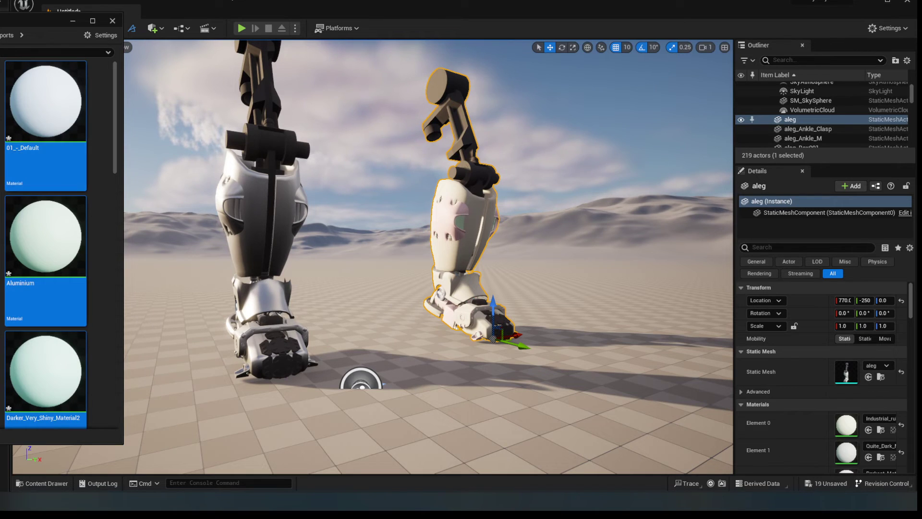
pyautogui.click(1, 267)
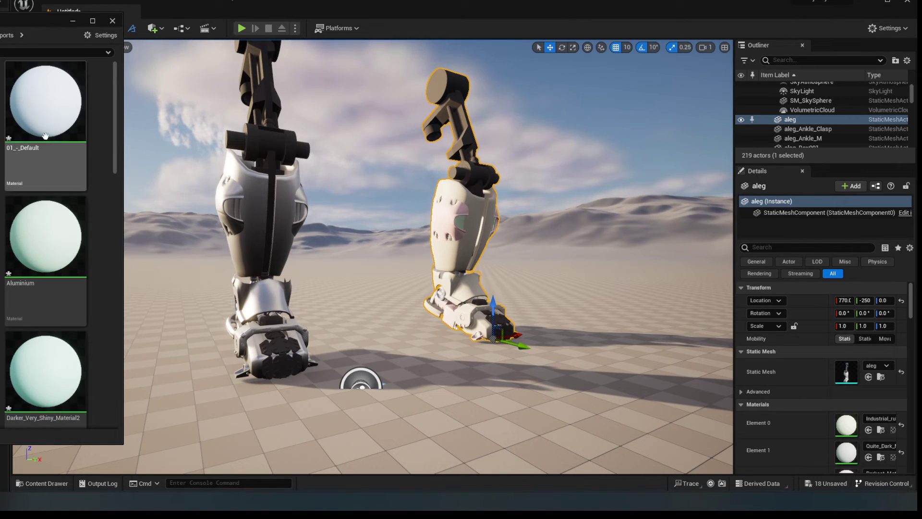
# Select the newly imported materials in the Imports folder, leaving out the aleg mesh, and start deleting them.
pyautogui.click(24, 186)
pyautogui.scroll(-6, 44, 222)
pyautogui.scroll(-6, 44, 223)
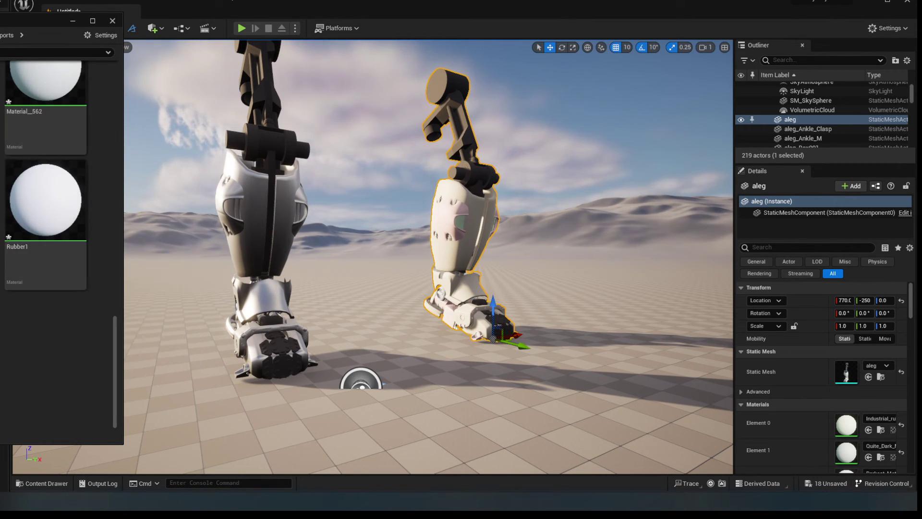
pyautogui.keyDown('shift'); pyautogui.click(42, 244); pyautogui.keyUp('shift')
pyautogui.scroll(3, 4, 259)
pyautogui.scroll(6, 3, 244)
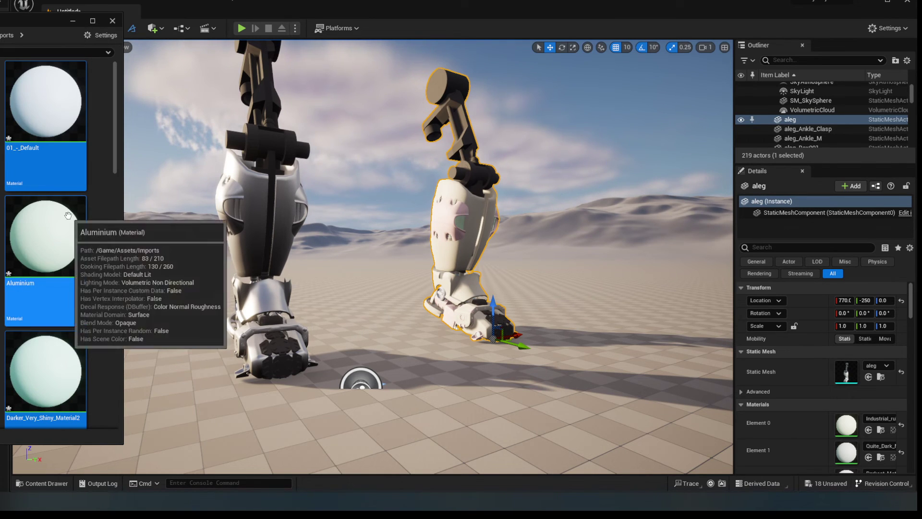
pyautogui.press('Delete')
# Replace the aleg mesh's references to the deleted materials with BasicAsset02 and save the affected assets.
pyautogui.click(342, 132)
pyautogui.scroll(-3, 387, 232)
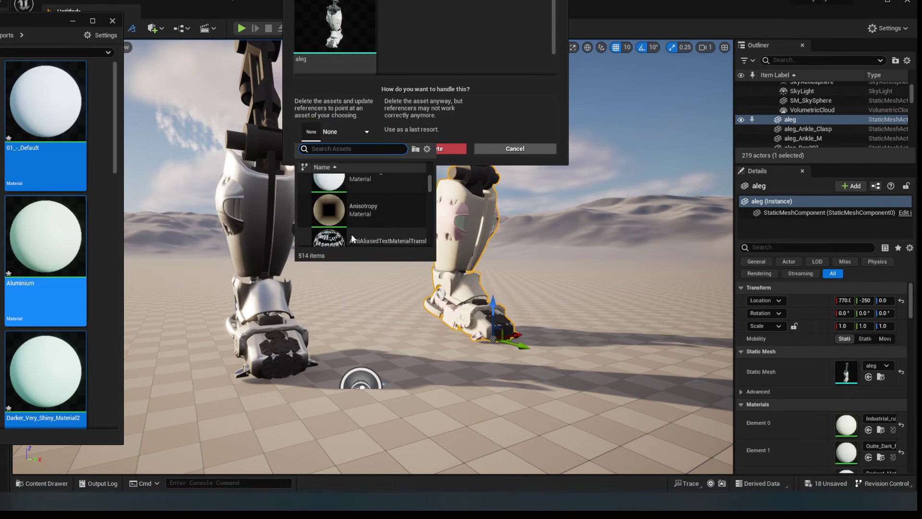
pyautogui.scroll(-5, 385, 230)
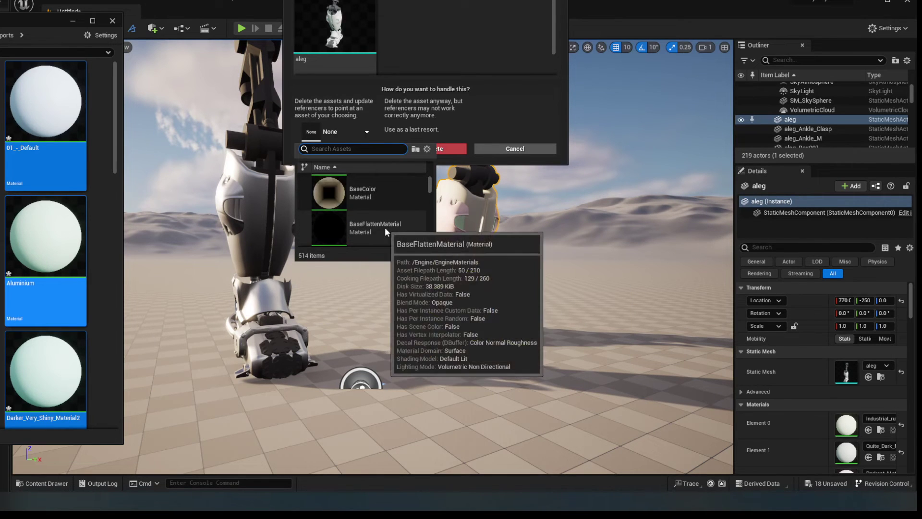
pyautogui.click(365, 197)
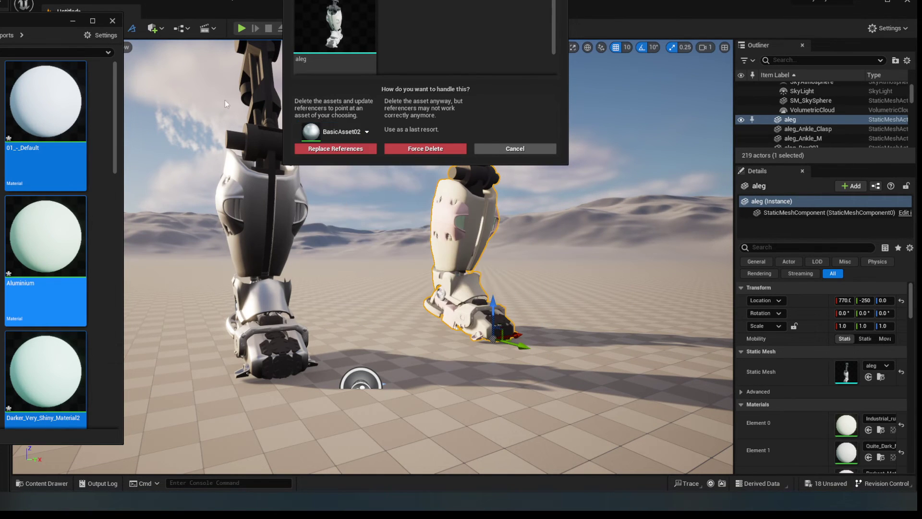
pyautogui.click(336, 148)
pyautogui.click(498, 23)
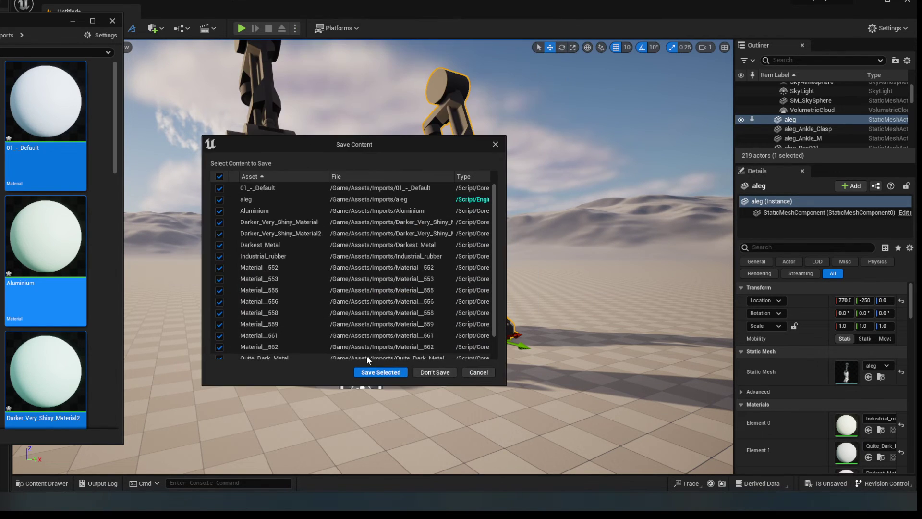
pyautogui.click(386, 359)
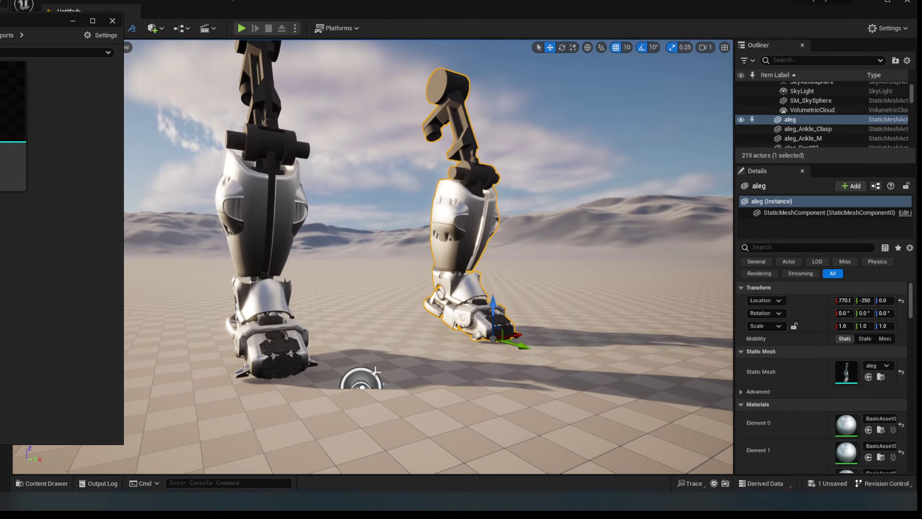
# Select the combined aleg mesh in the level and examine its shape and its list of material slots.
pyautogui.moveTo(393, 332); pyautogui.dragTo(397, 332)
pyautogui.click(438, 283)
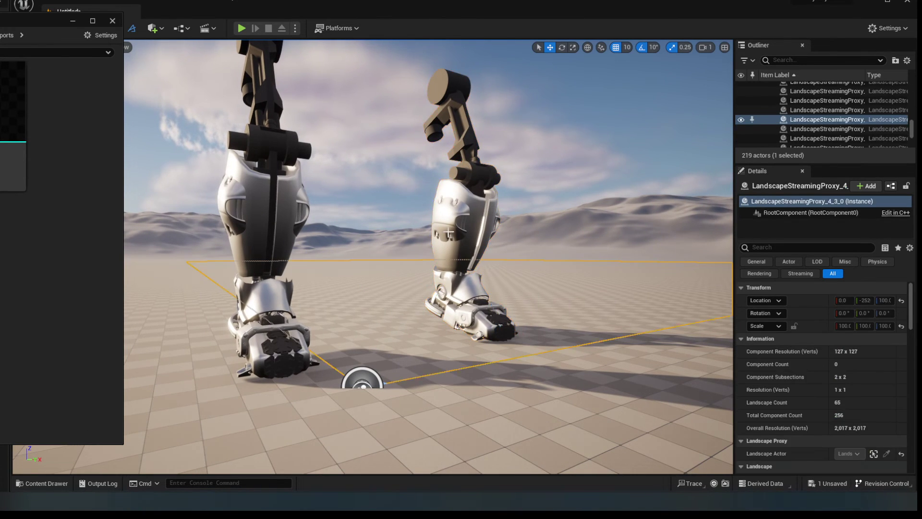
pyautogui.click(448, 231)
pyautogui.moveTo(449, 232); pyautogui.dragTo(288, 232, button='right')
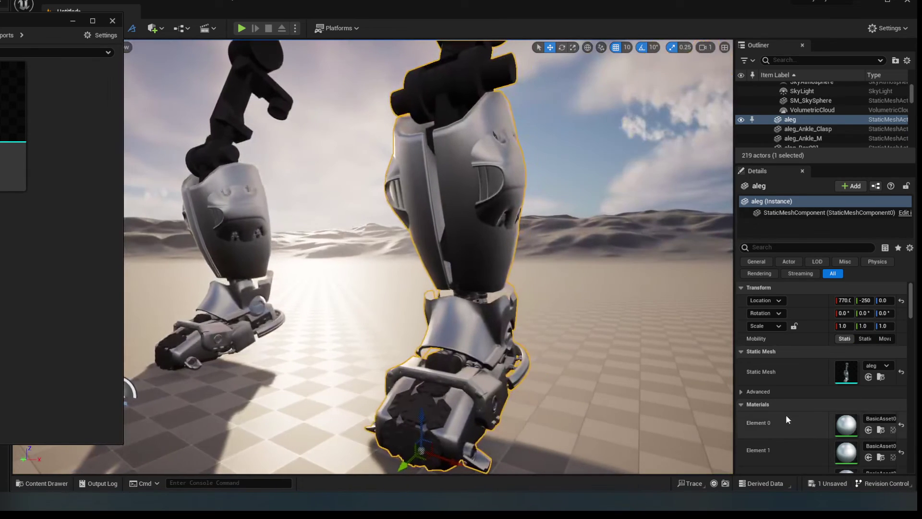
pyautogui.scroll(-10, 820, 448)
pyautogui.scroll(10, 819, 448)
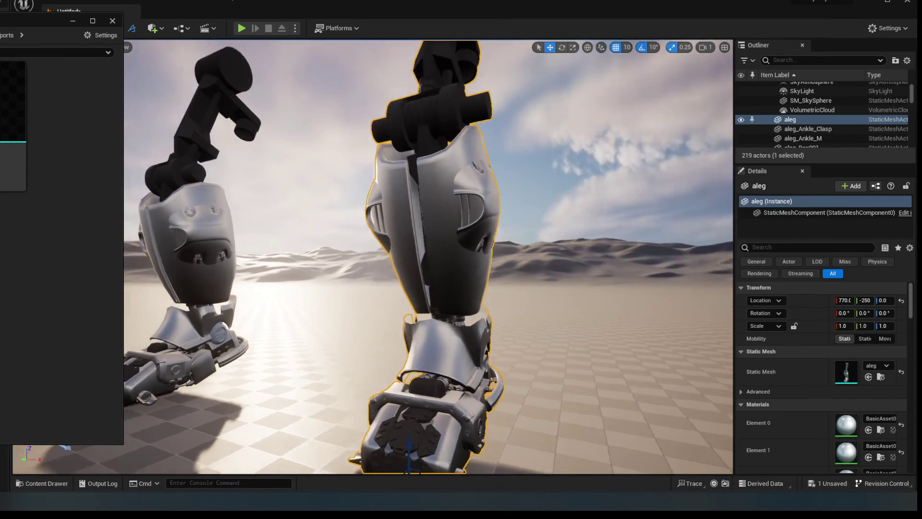
pyautogui.press('s')
pyautogui.moveTo(443, 265); pyautogui.dragTo(581, 266, button='right')
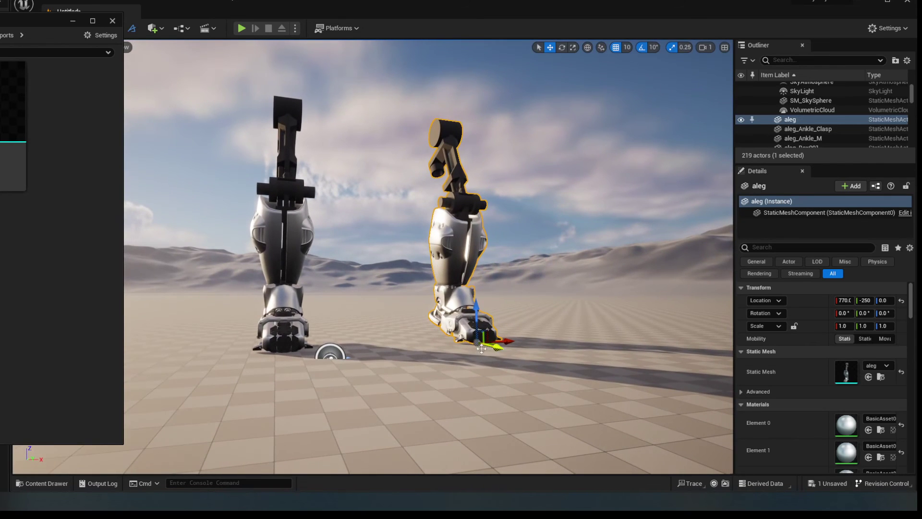
# Move the combined aleg mesh to about X -640, on the other side of the multi-part leg, and rotate it 10° about Z.
pyautogui.moveTo(501, 339); pyautogui.dragTo(236, 355)
pyautogui.press('e')
pyautogui.moveTo(220, 428); pyautogui.dragTo(144, 444, button='right')
pyautogui.press('s')
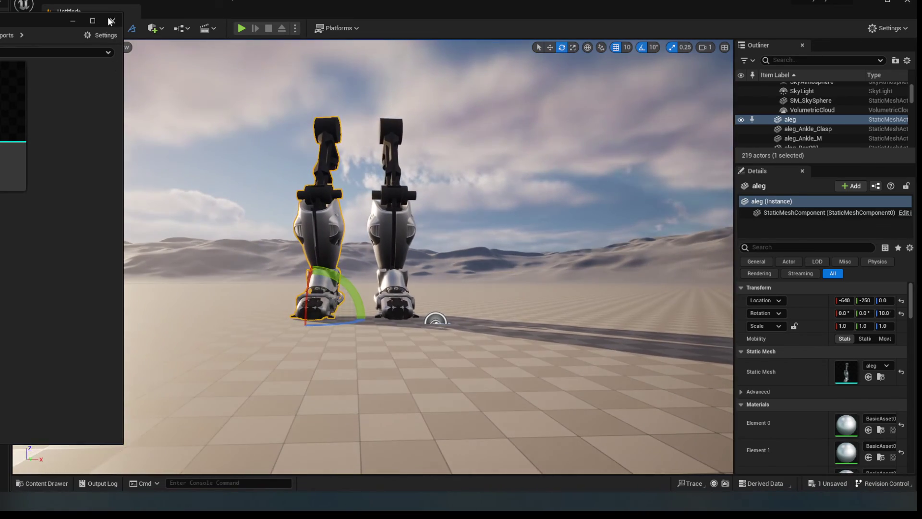
# Close the Content Browser and move aleg_Leg_Cowling away from the multi-part leg to about X 310.
pyautogui.click(112, 21)
pyautogui.moveTo(230, 192); pyautogui.dragTo(394, 213, button='right')
pyautogui.press('w')
pyautogui.press('a')
pyautogui.press('d')
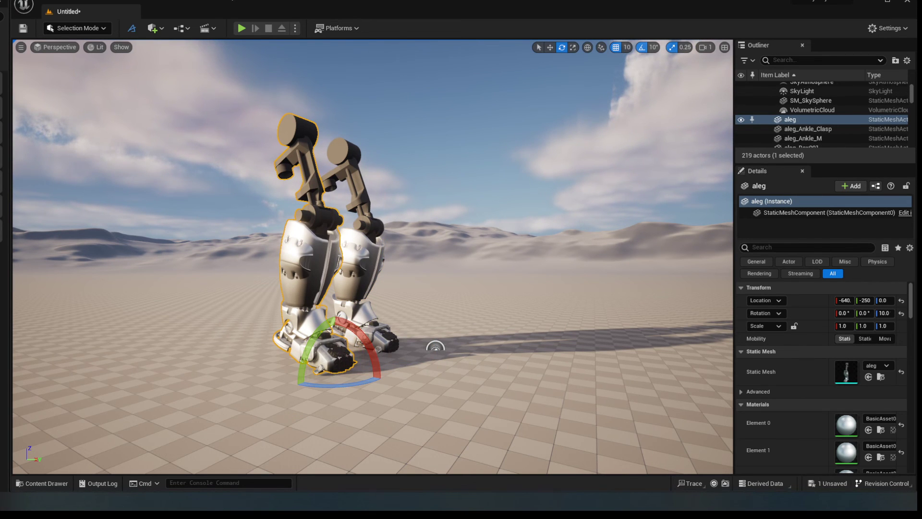
pyautogui.click(360, 278)
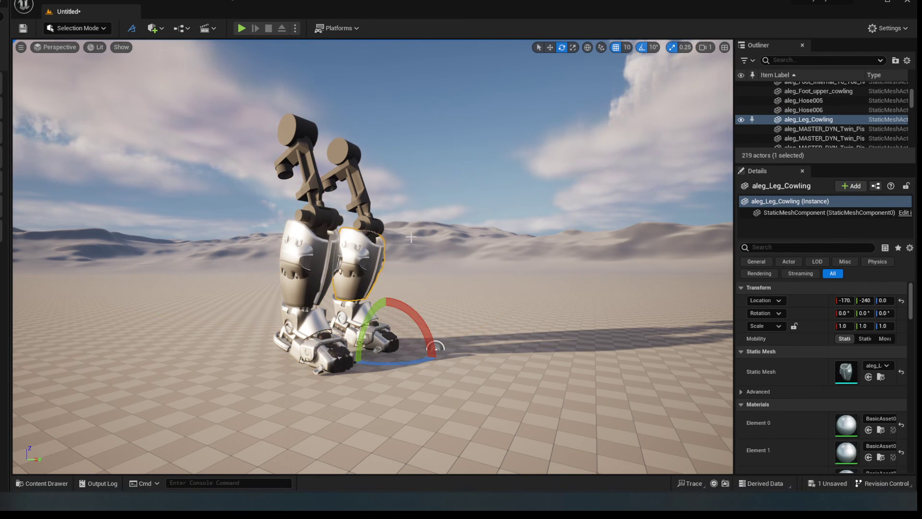
pyautogui.moveTo(360, 277); pyautogui.dragTo(312, 274, button='right')
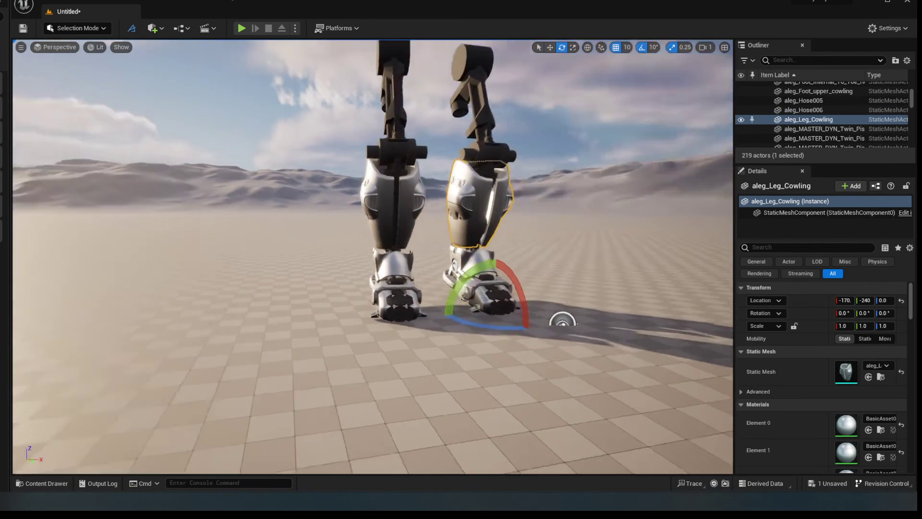
pyautogui.press('f')
pyautogui.press('w')
pyautogui.moveTo(401, 309); pyautogui.dragTo(500, 303)
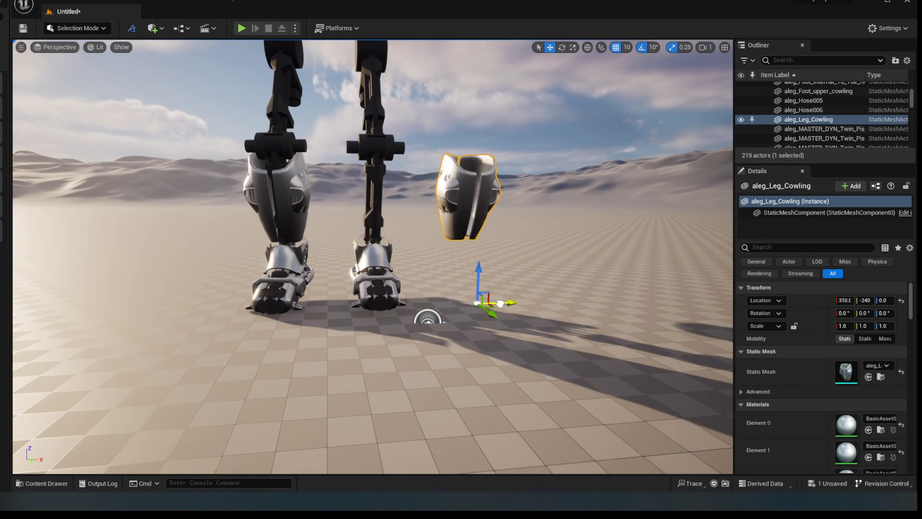
# Move aleg_Foot_upper_cowling out to about X 560 and pull a small ankle part away from the multi-part leg.
pyautogui.click(364, 272)
pyautogui.moveTo(399, 306); pyautogui.dragTo(466, 315)
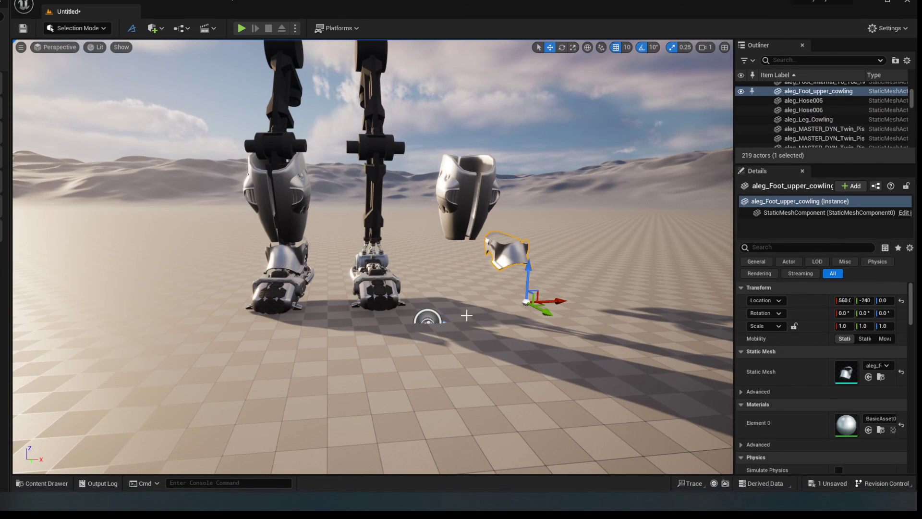
pyautogui.click(376, 271)
pyautogui.moveTo(404, 307); pyautogui.dragTo(494, 297)
# Move aleg_Toe_01 to about X 260 and aleg_midfoot to about X 730, away from the multi-part leg.
pyautogui.click(372, 302)
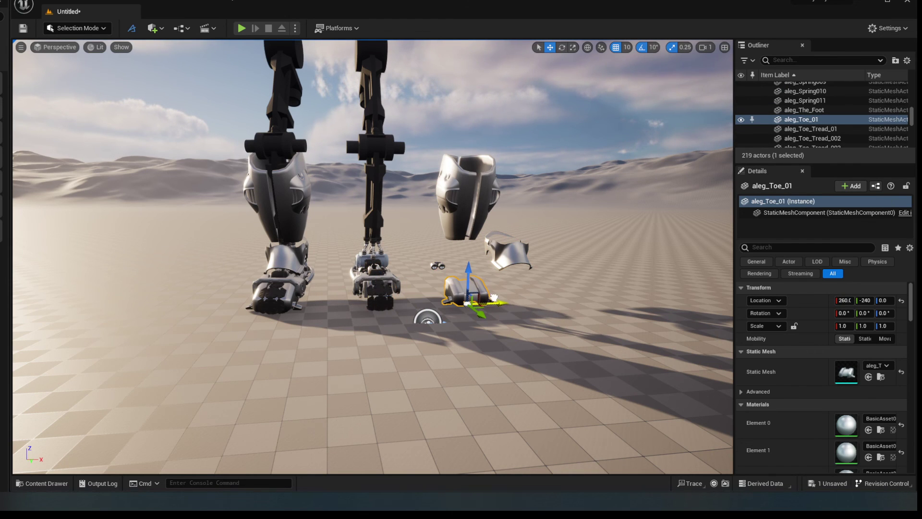
pyautogui.click(384, 285)
pyautogui.moveTo(397, 299); pyautogui.dragTo(575, 290)
pyautogui.press('w')
pyautogui.moveTo(373, 257); pyautogui.dragTo(356, 240, button='right')
pyautogui.press('s')
pyautogui.moveTo(480, 318); pyautogui.dragTo(474, 319, button='right')
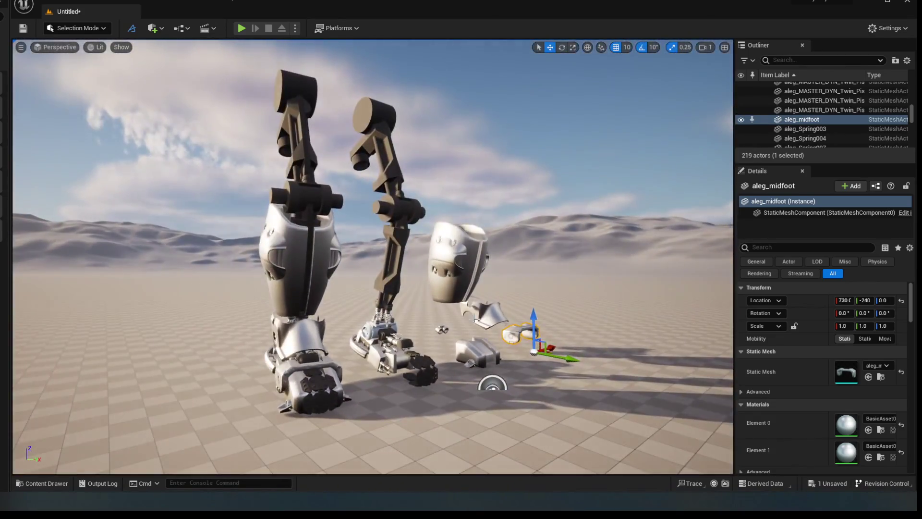